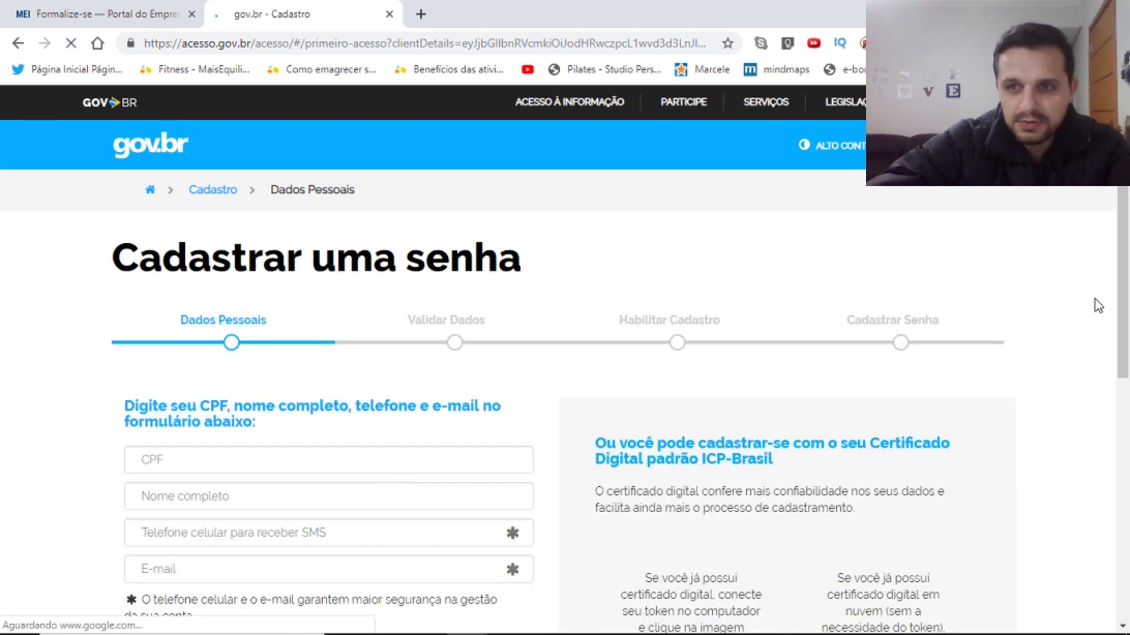
Paste the CPF and full name, then autofill the mobile phone and e-mail on 'Cadastrar uma senha'.
scroll(1110, 315, "down", 2)
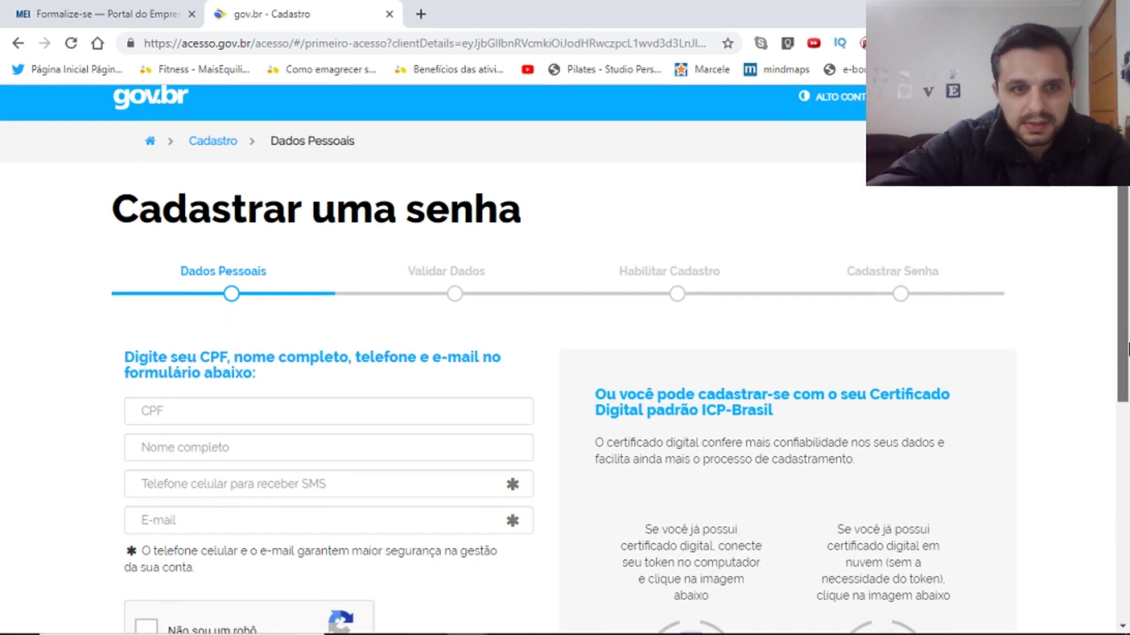
left_click(220, 364)
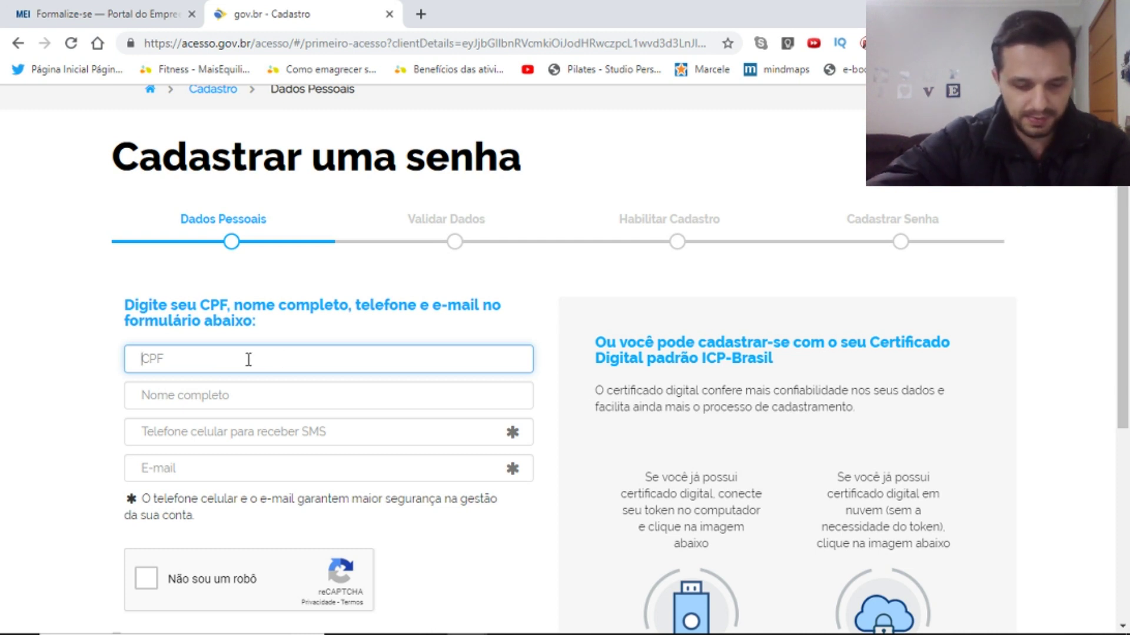
key("ctrl+v")
key("Tab")
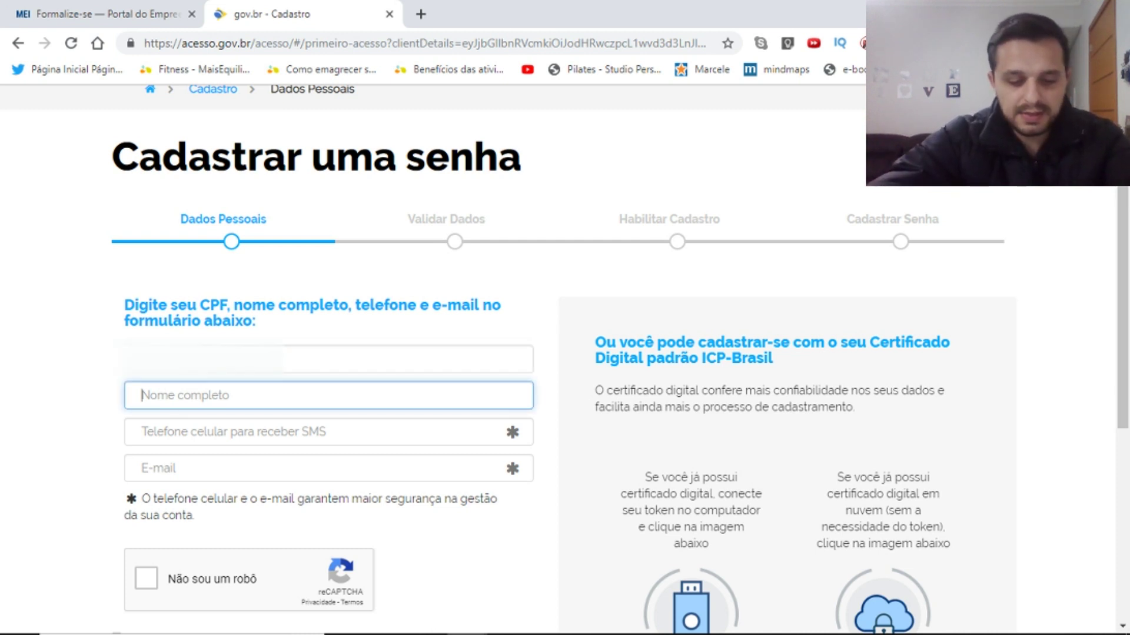
key("ctrl+v")
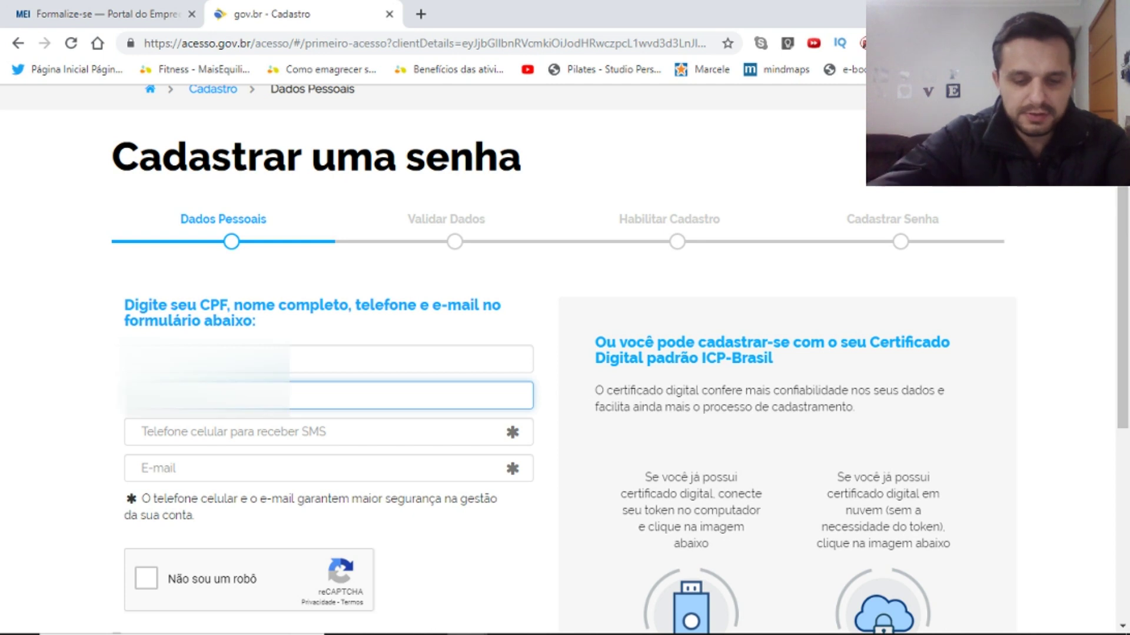
key("Tab")
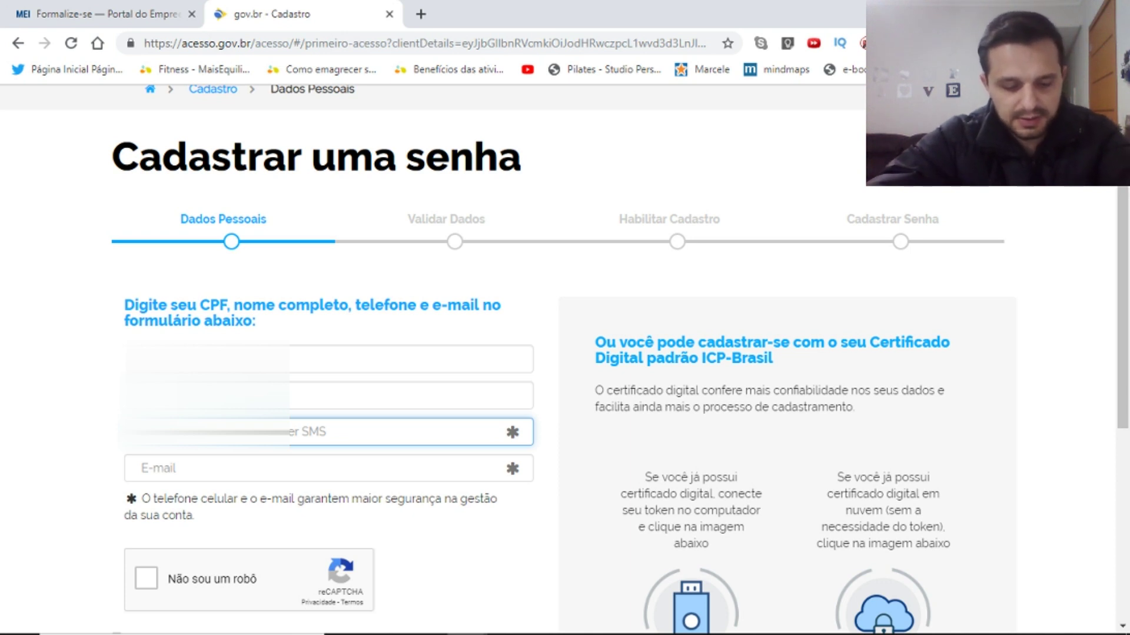
key("Down")
key("Return")
key("Tab")
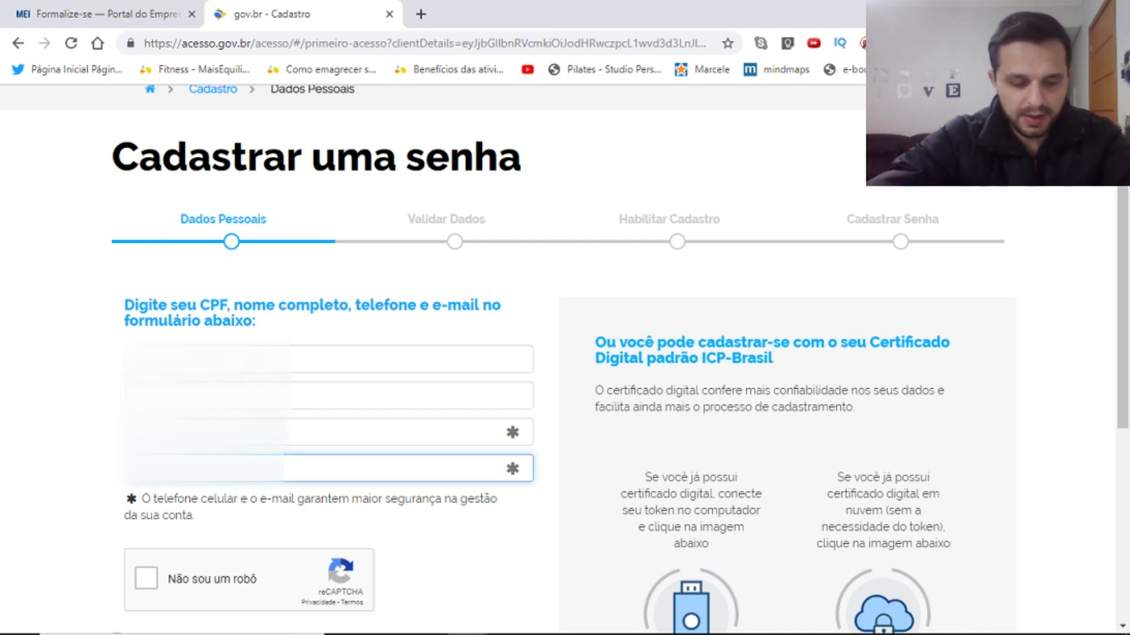
scroll(1019, 235, "down", 1)
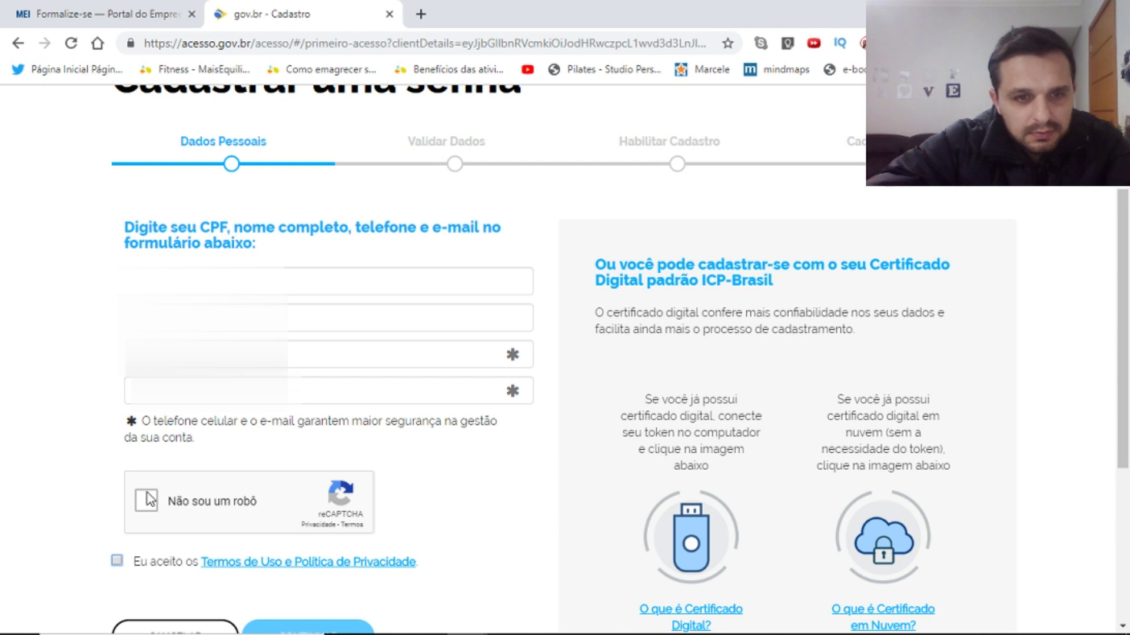
Start the reCAPTCHA and select all six traffic-light tiles.
left_click(147, 500)
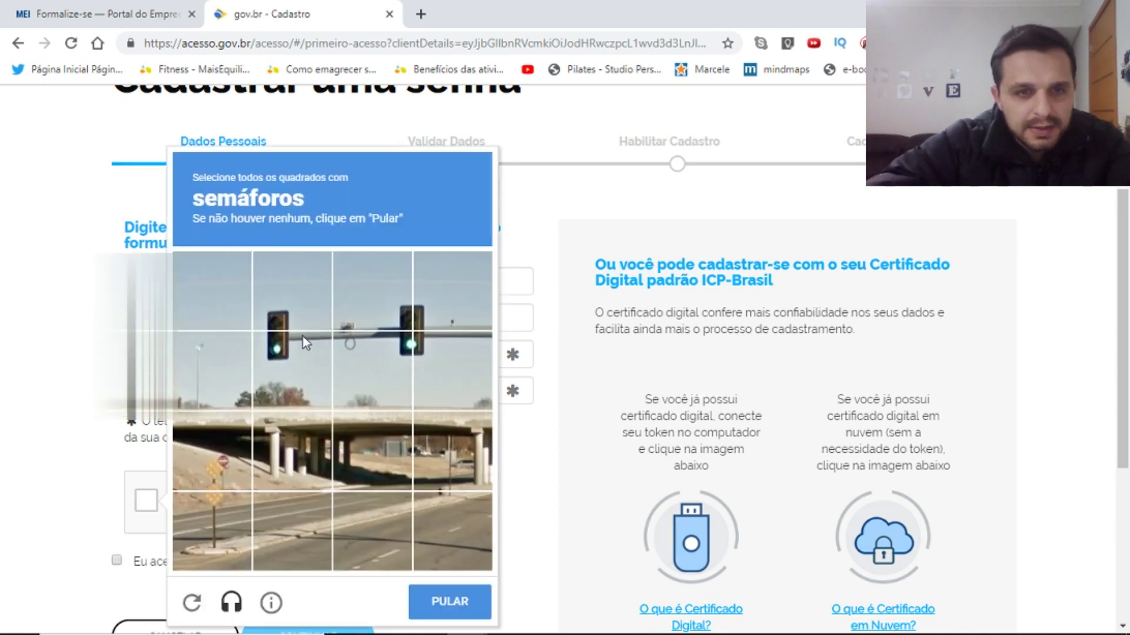
left_click(287, 290)
left_click(291, 376)
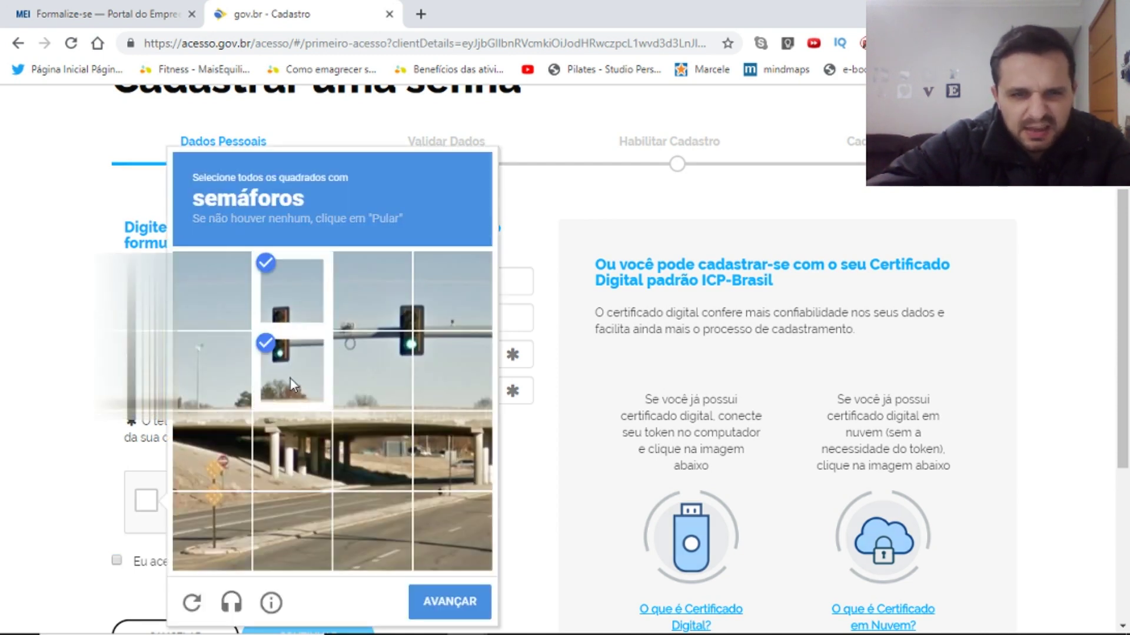
left_click(471, 364)
left_click(446, 288)
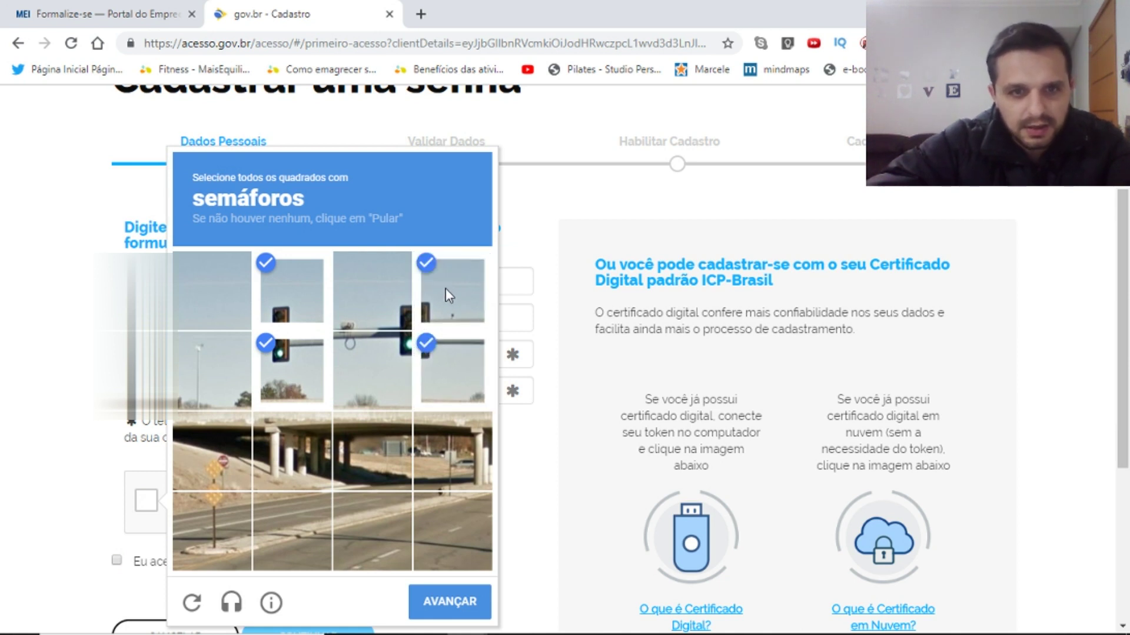
left_click(390, 296)
left_click(385, 390)
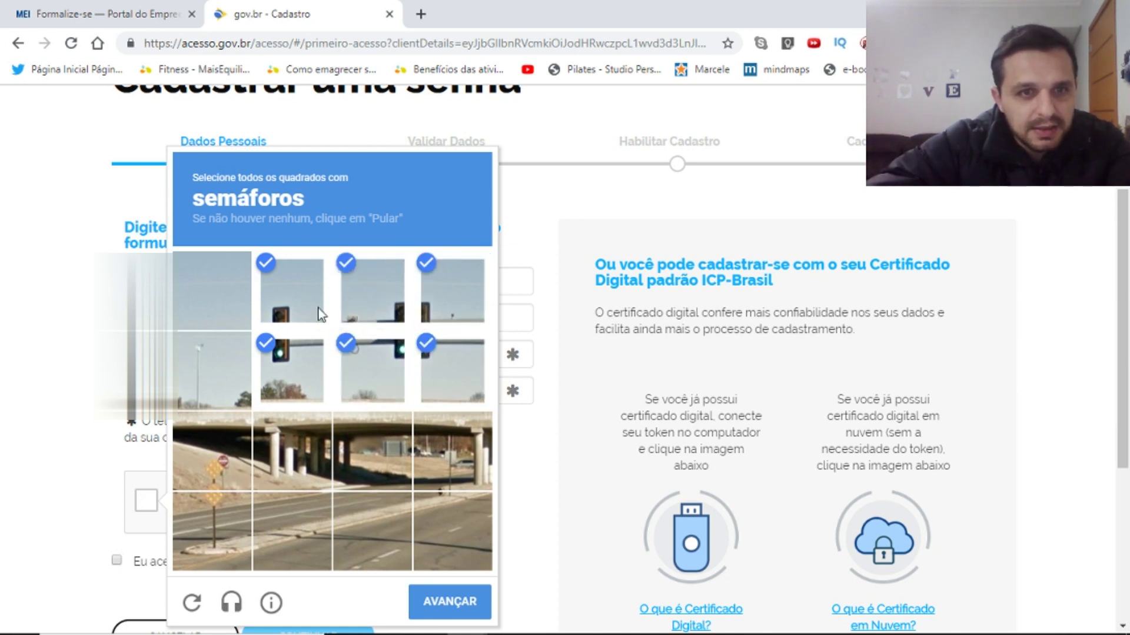
left_click(455, 606)
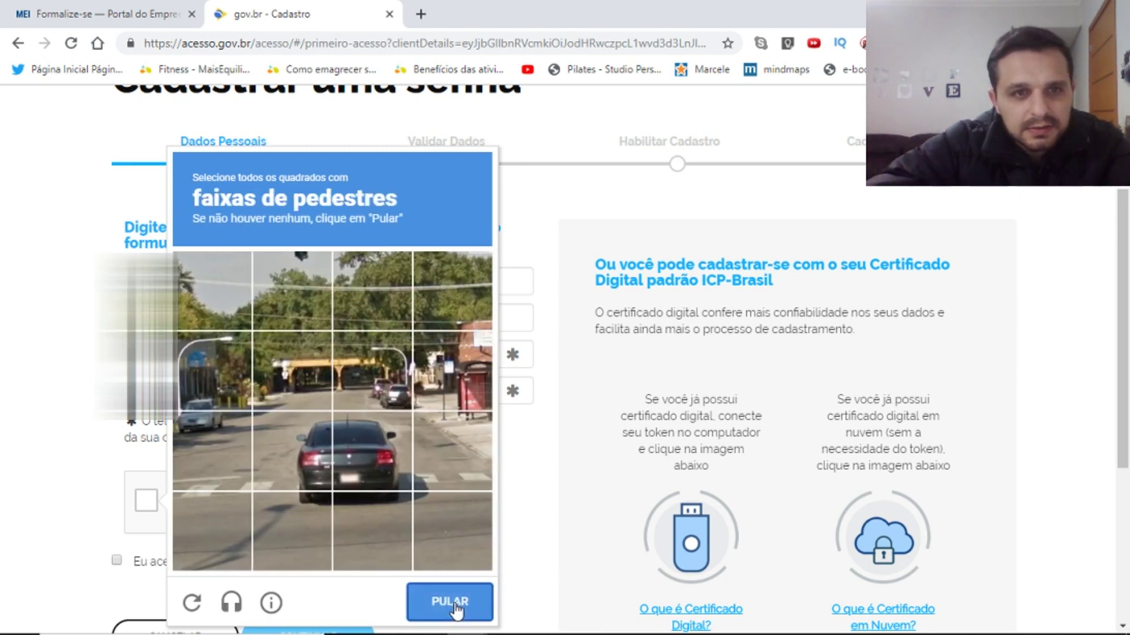
Select the five crosswalk tiles and verify the challenge.
left_click(227, 468)
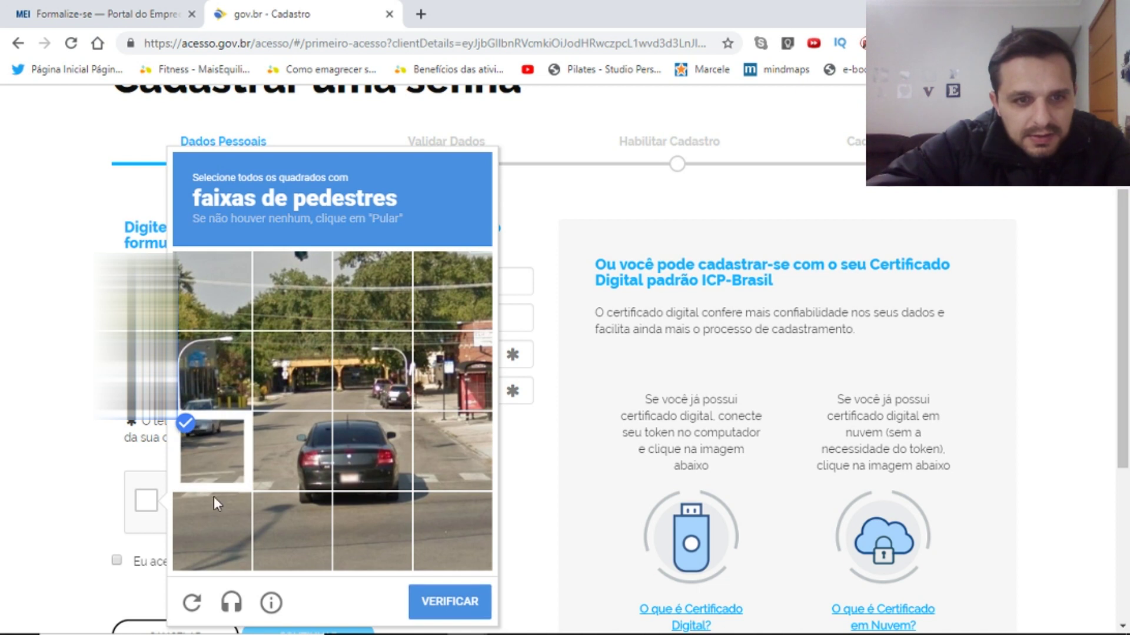
left_click(218, 507)
left_click(275, 462)
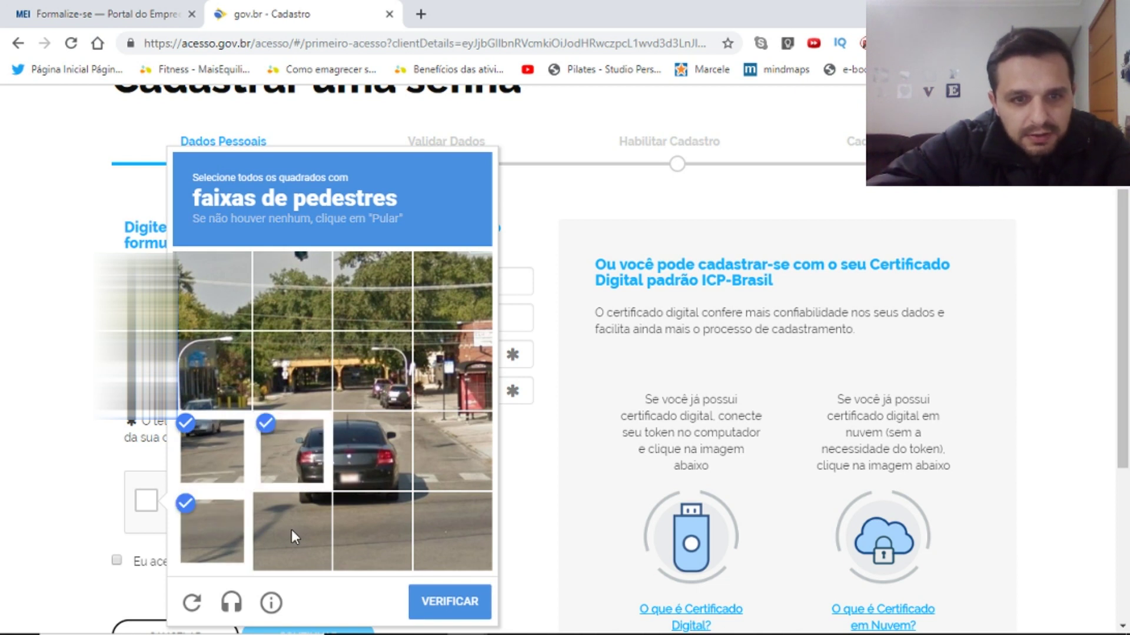
left_click(439, 458)
left_click(405, 455)
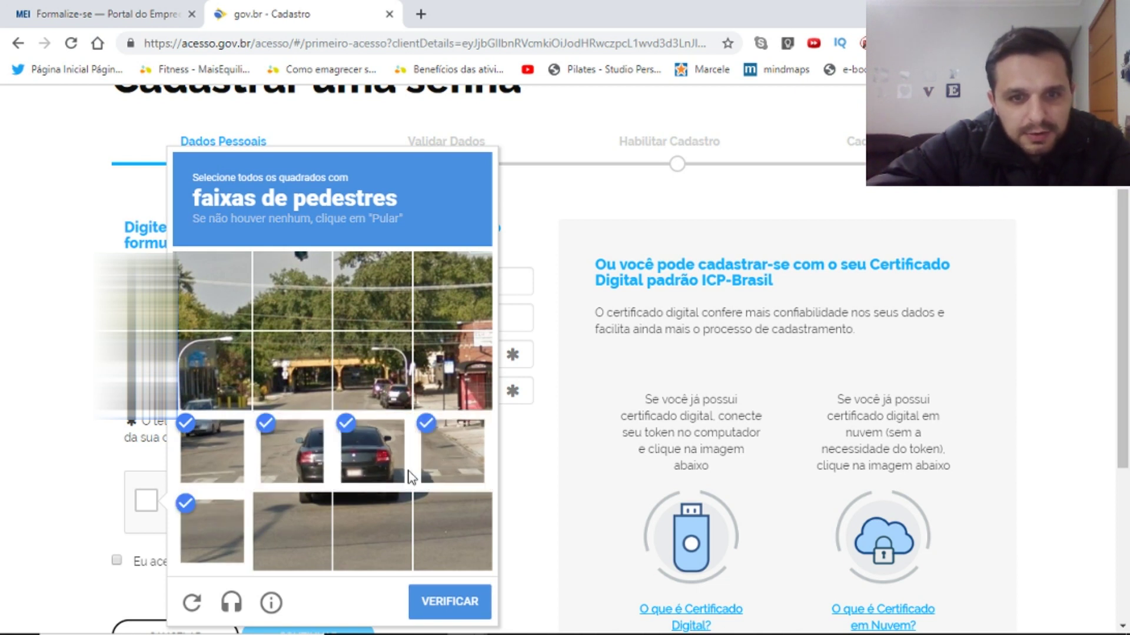
mouse_move(482, 629)
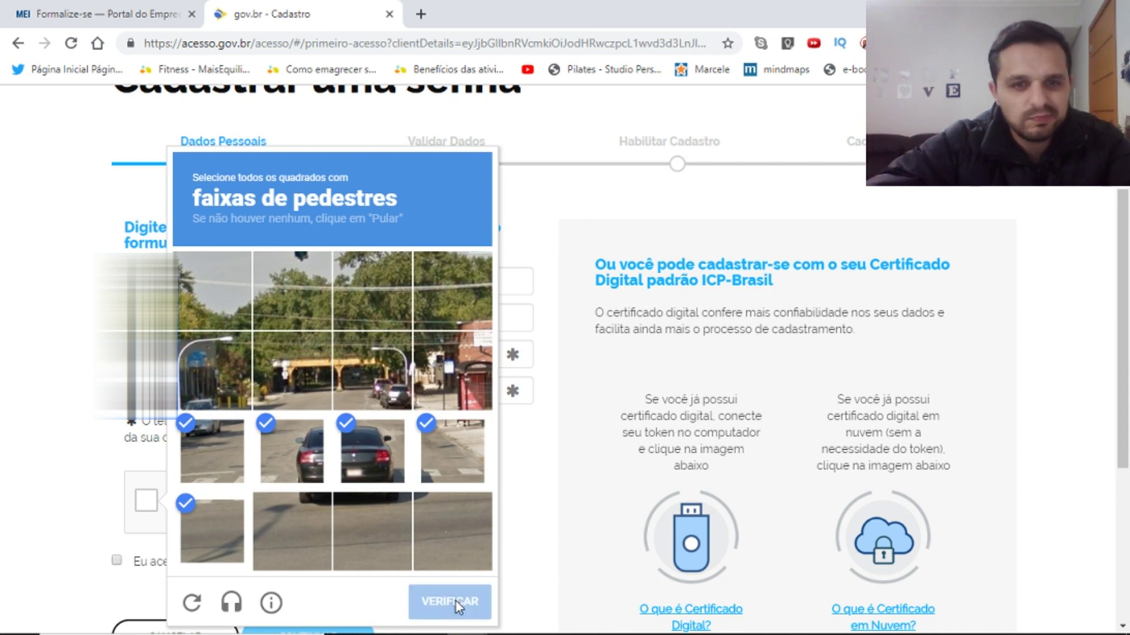
left_click(457, 601)
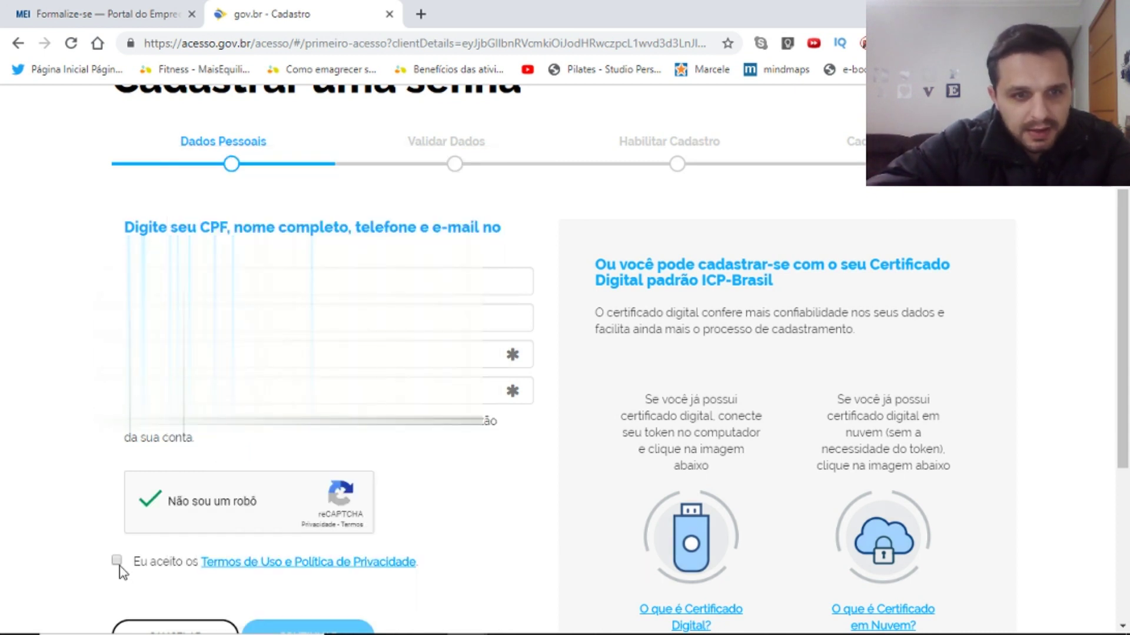
Accept the Termos de Uso e Política de Privacidade and submit the data for validation.
left_click(118, 561)
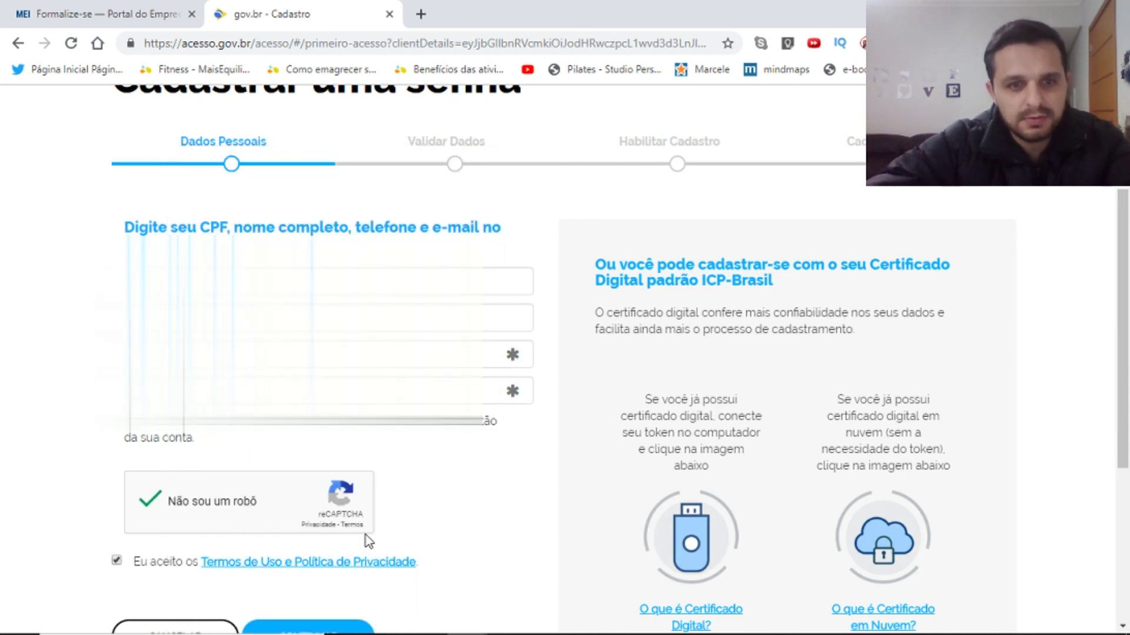
left_click(331, 629)
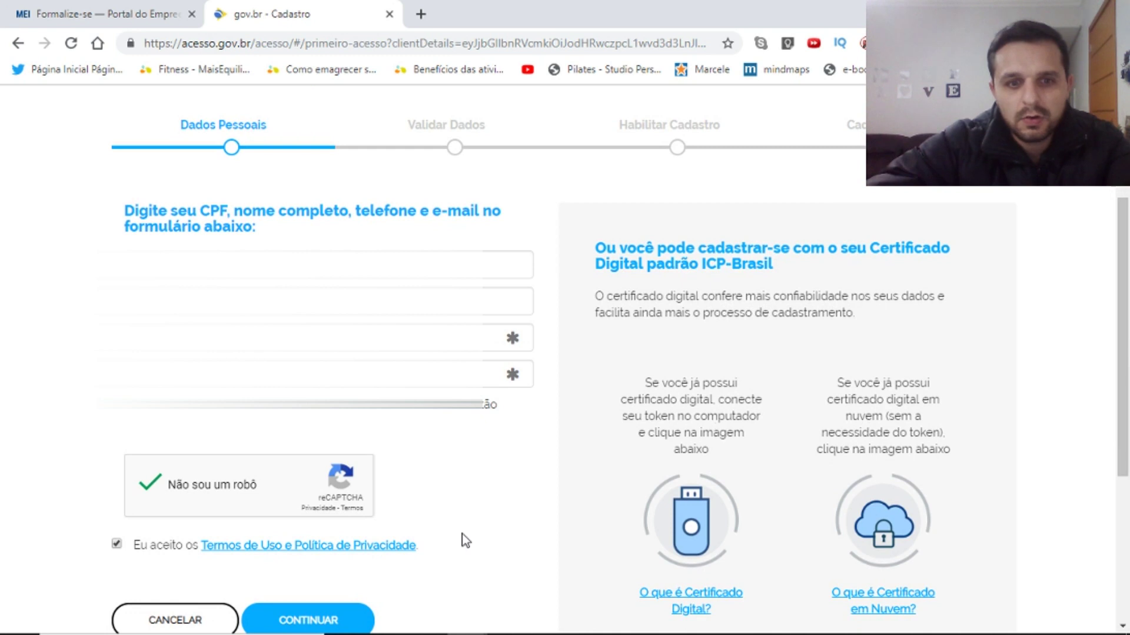
left_click(340, 612)
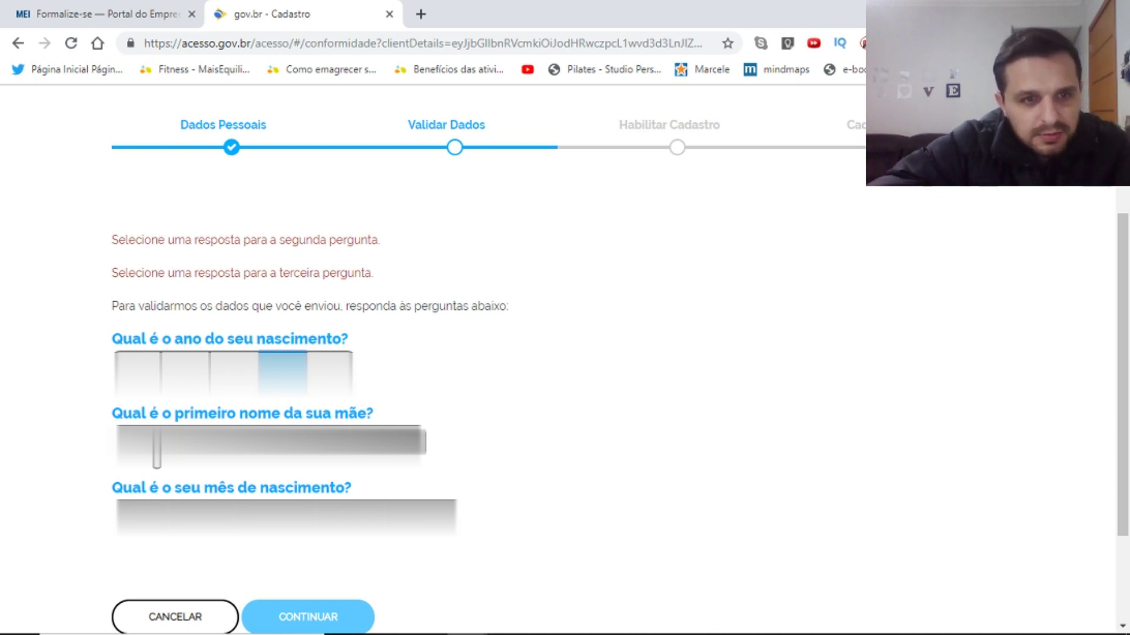
Answer the mother's first name and birth month questions and submit the validation answers.
left_click(157, 447)
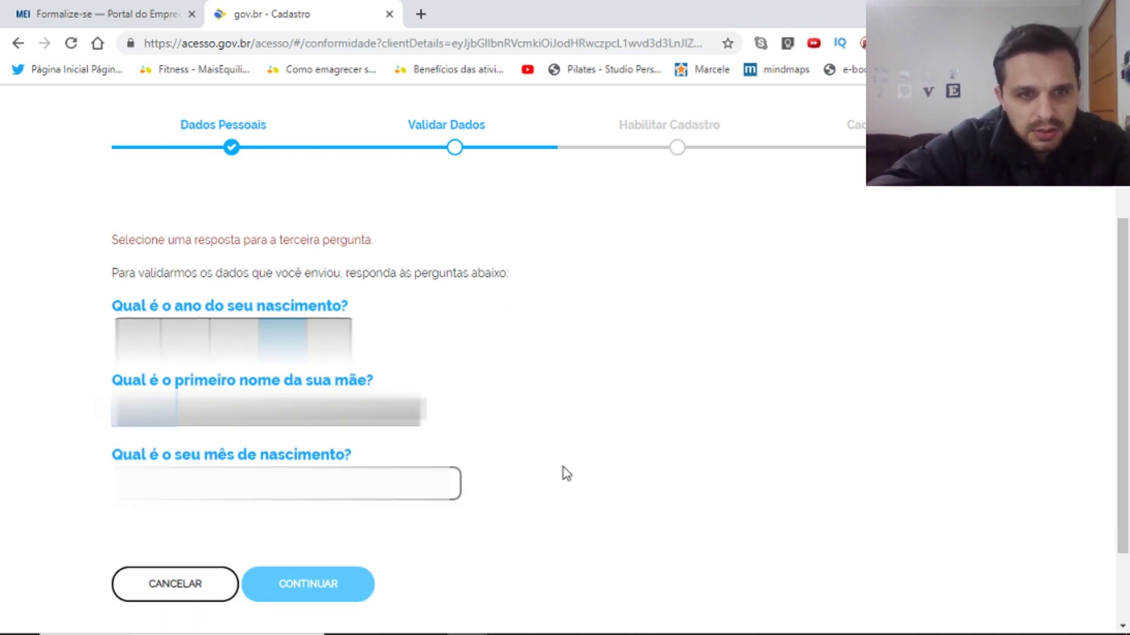
left_click(201, 483)
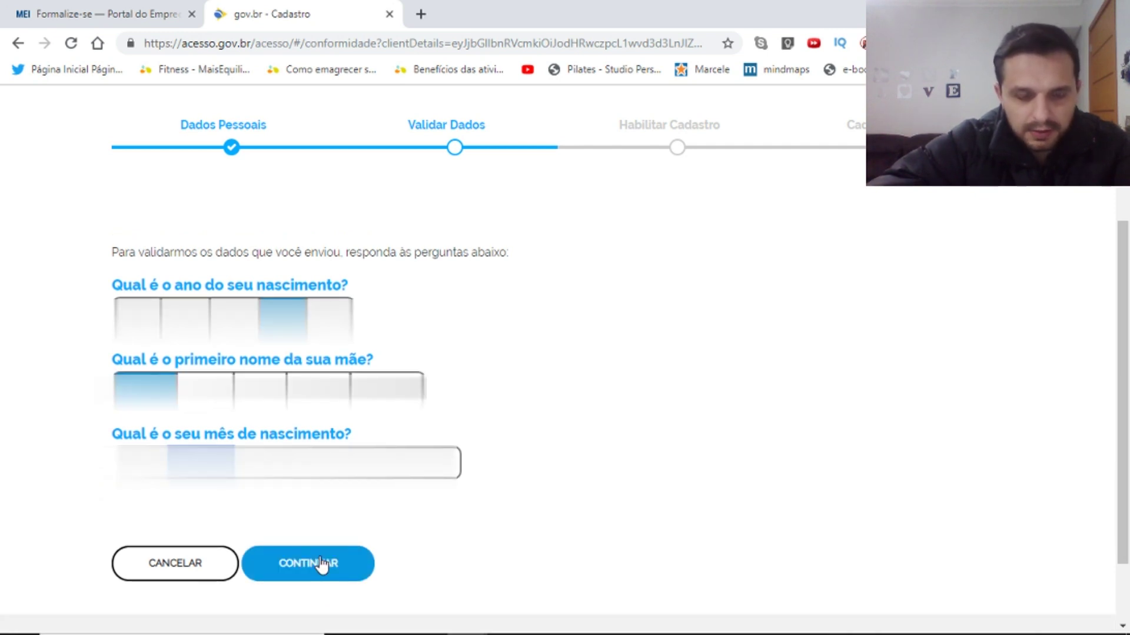
left_click(322, 564)
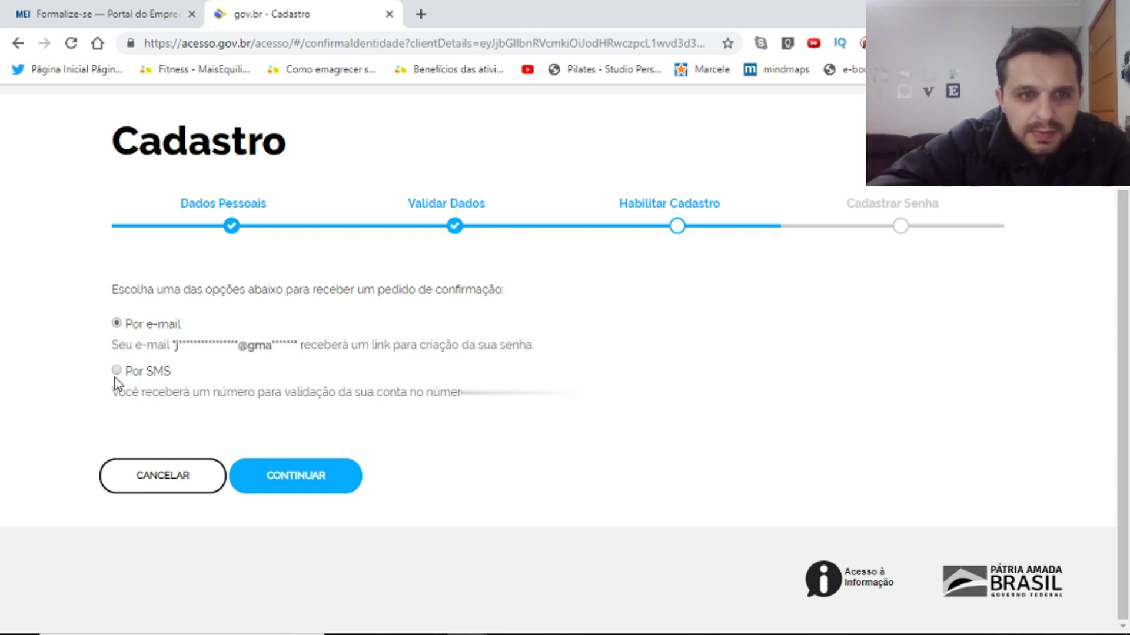
Request the confirmation code 'Por SMS', enter it and validate the registration.
left_click(314, 479)
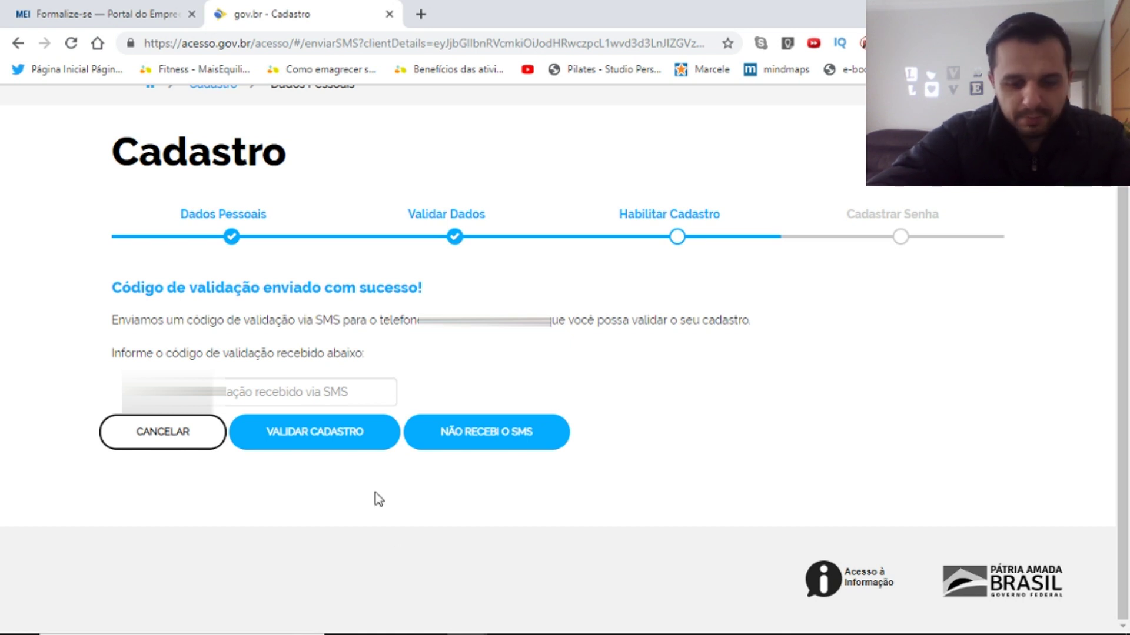
left_click(238, 394)
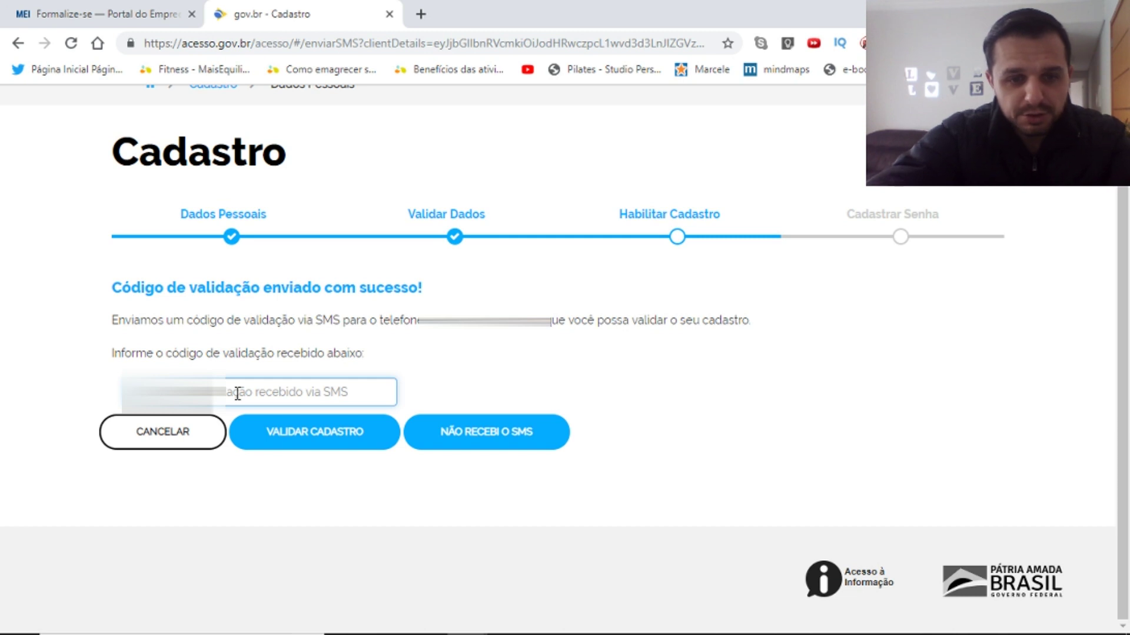
type("123456")
left_click(355, 433)
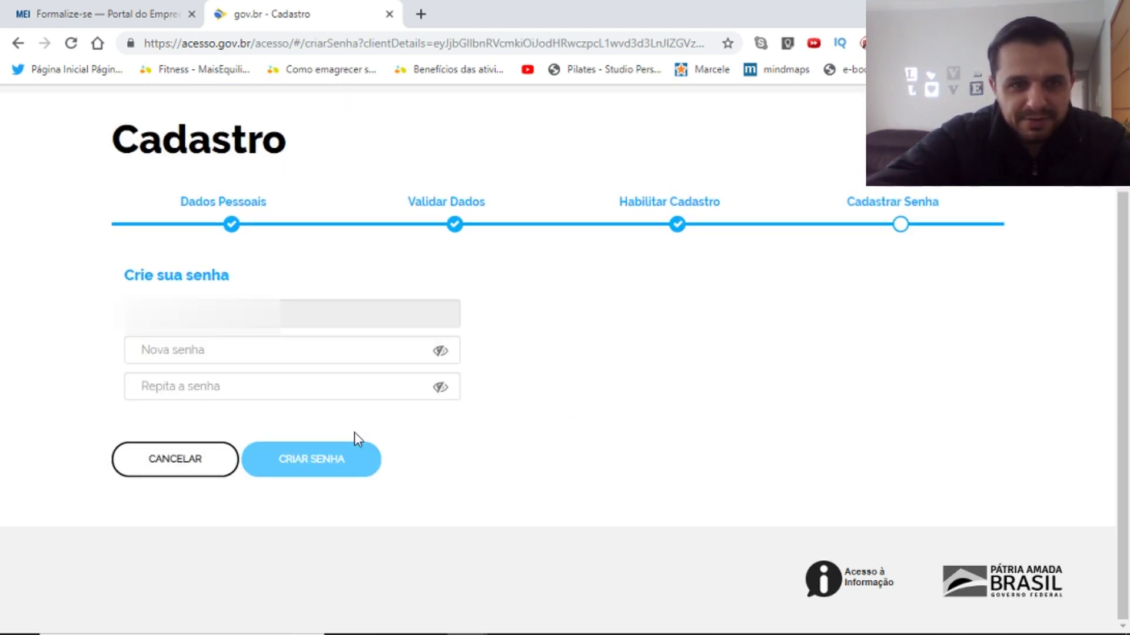
Create the new account password and continue to the REDESIM user area.
left_click(257, 354)
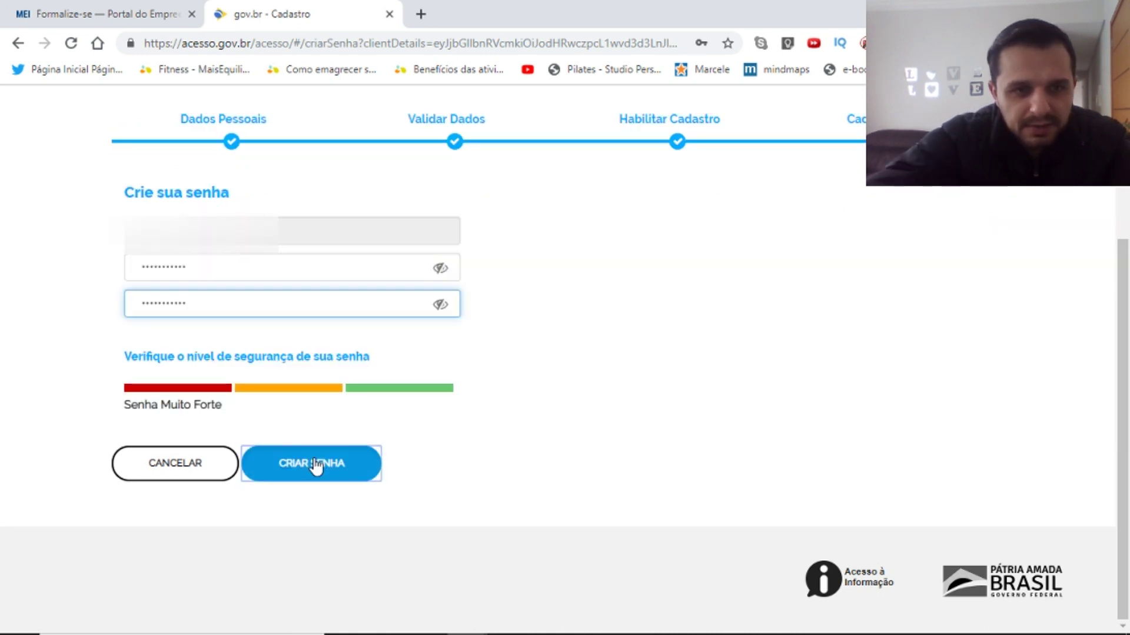
left_click(316, 465)
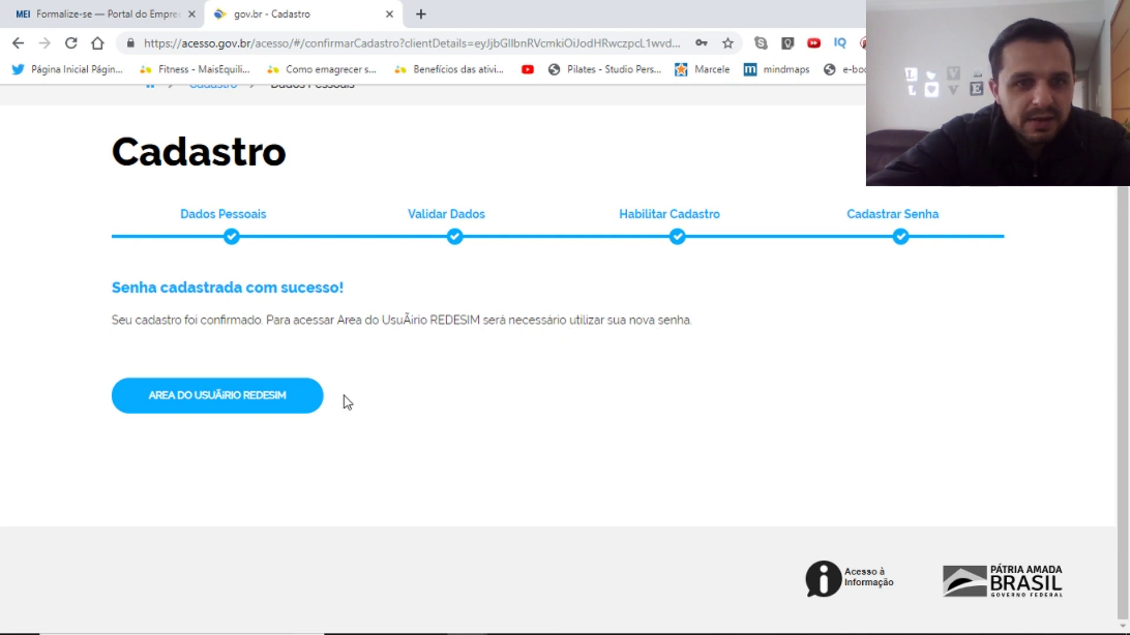
left_click(233, 395)
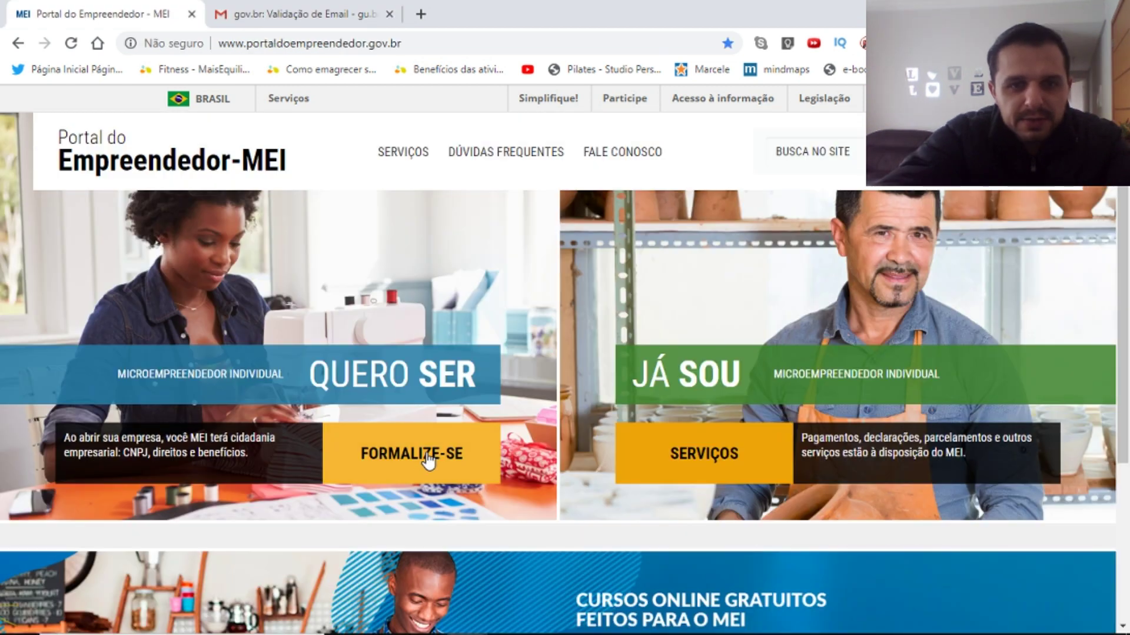
Start the MEI registration through the FORMALIZE-SE menu, tile and green button.
left_click(427, 458)
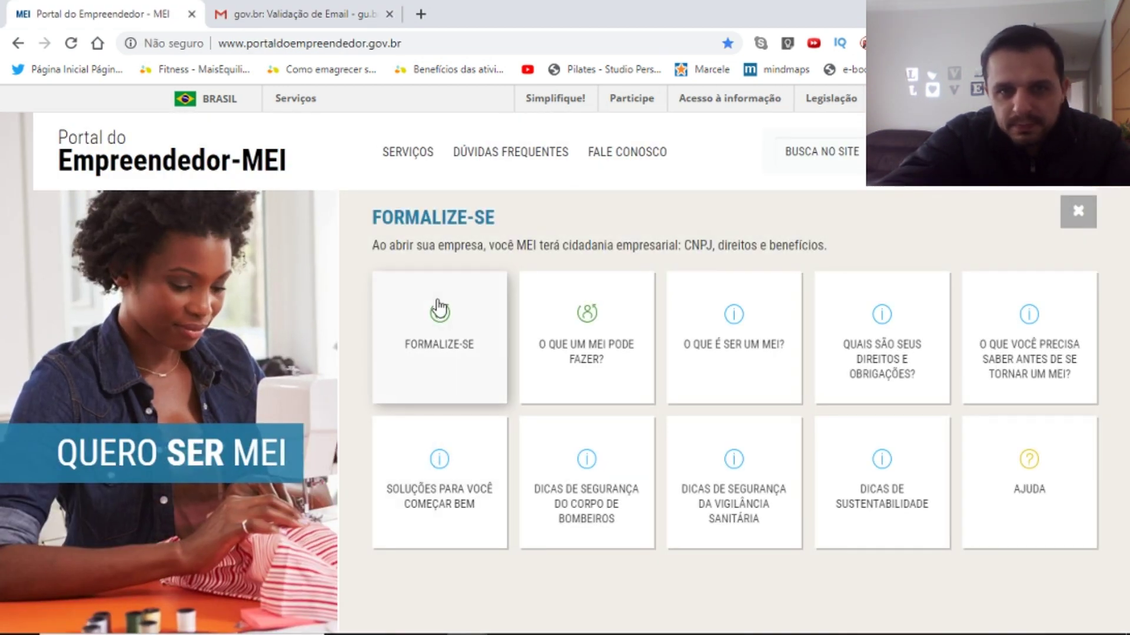
left_click(442, 322)
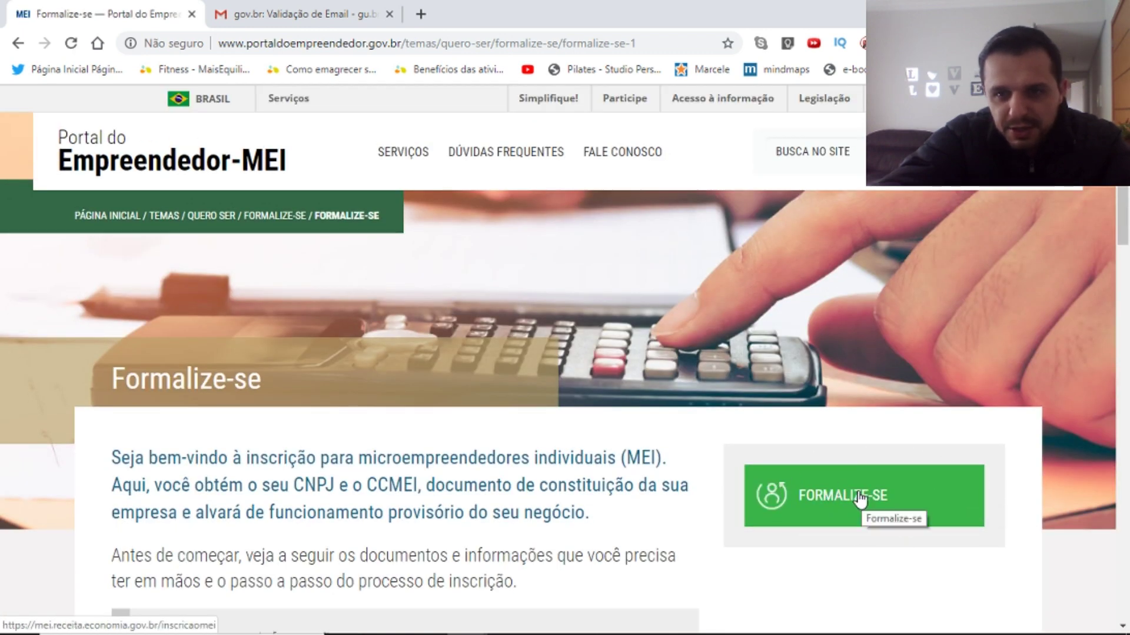
left_click(859, 498)
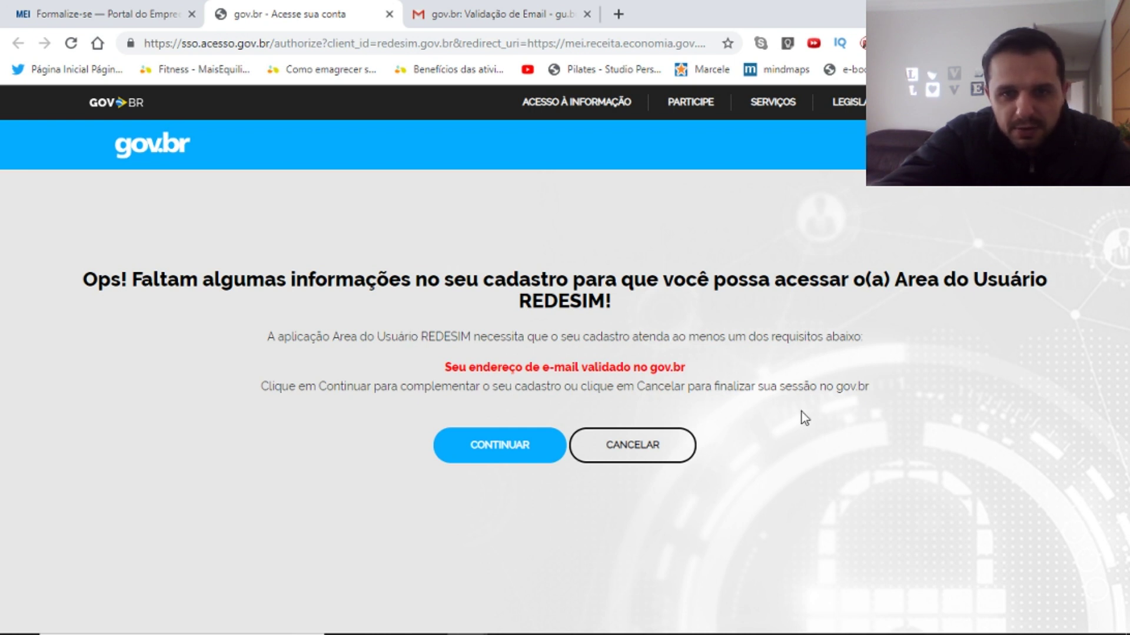
Open Alteração de dados cadastrais in gov.br and request the e-mail validation code.
left_click(499, 453)
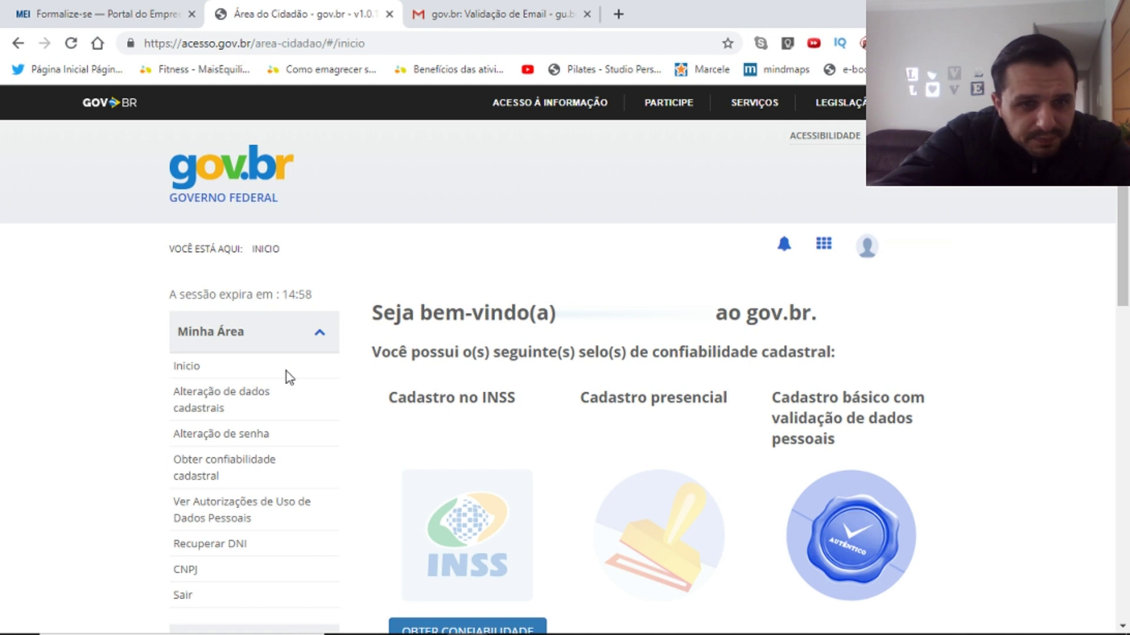
left_click(203, 399)
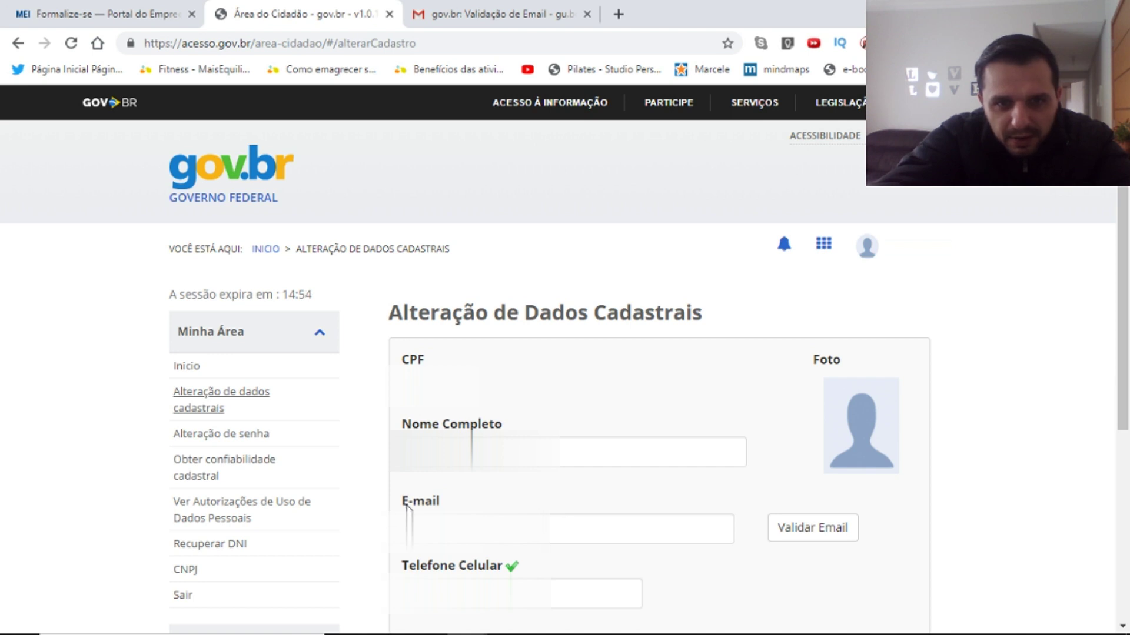
left_click(814, 530)
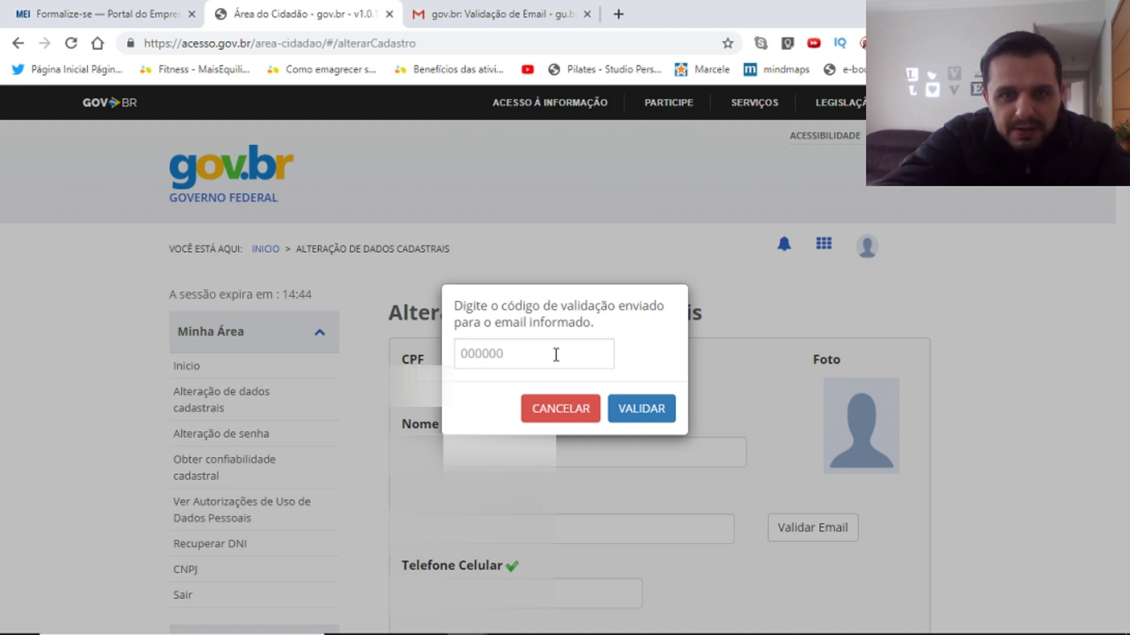
mouse_move(553, 634)
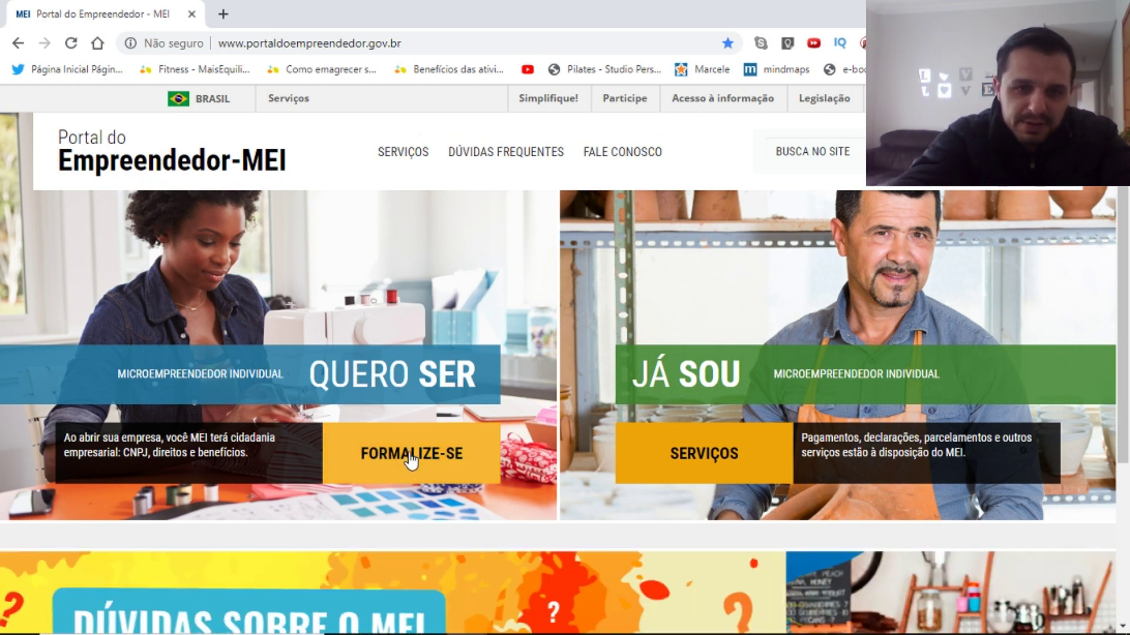
Start the MEI registration again via FORMALIZE-SE, the tile and the green button.
left_click(410, 461)
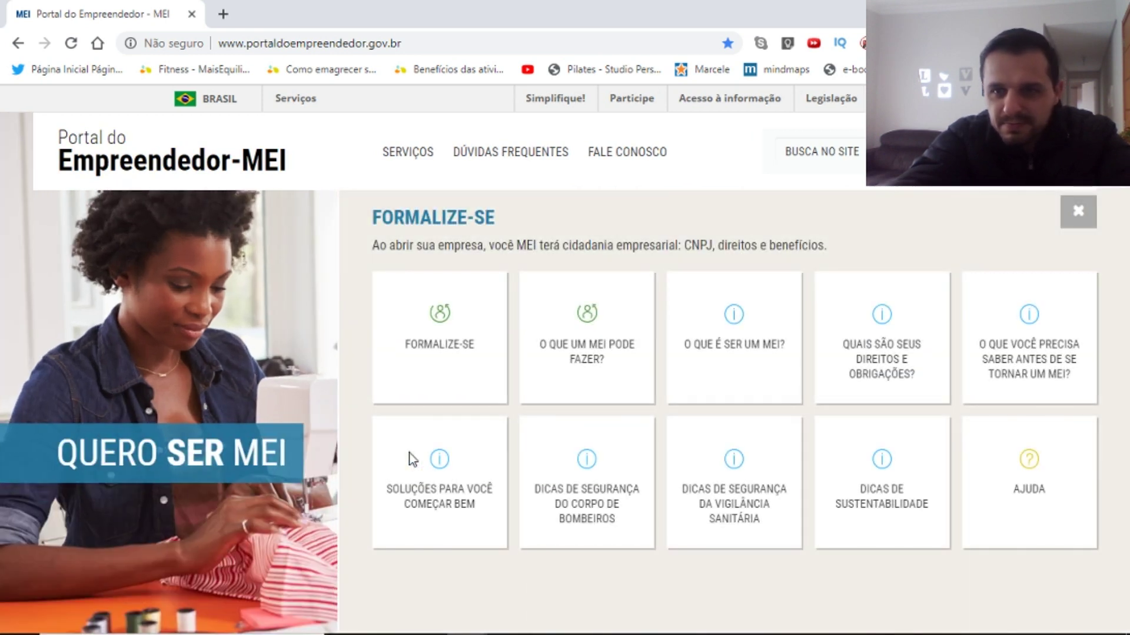
left_click(426, 336)
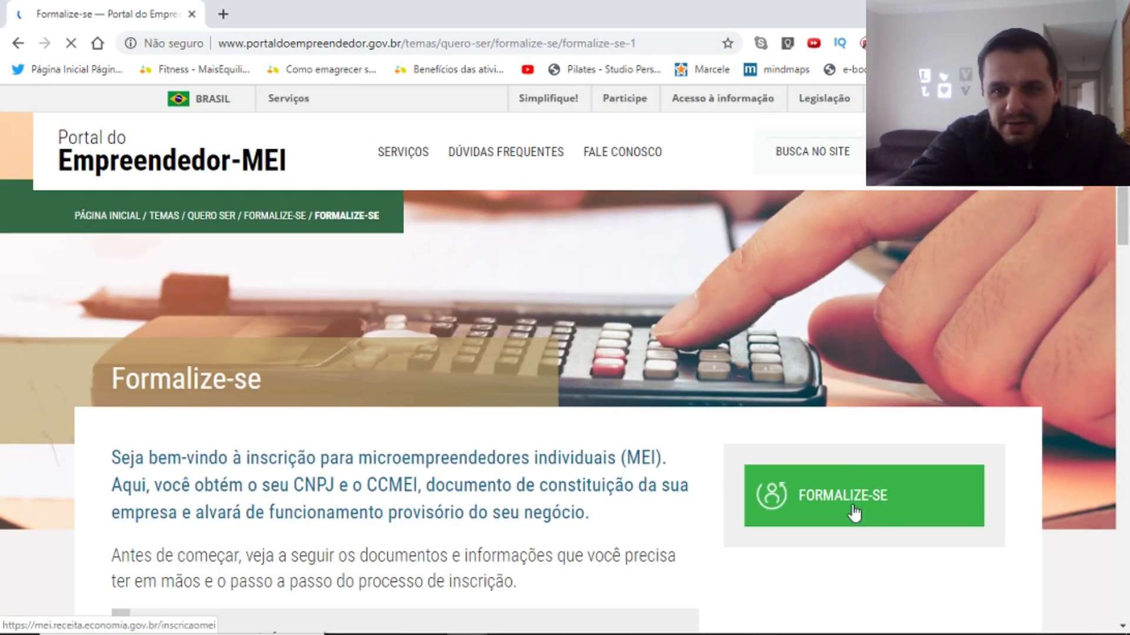
left_click(855, 504)
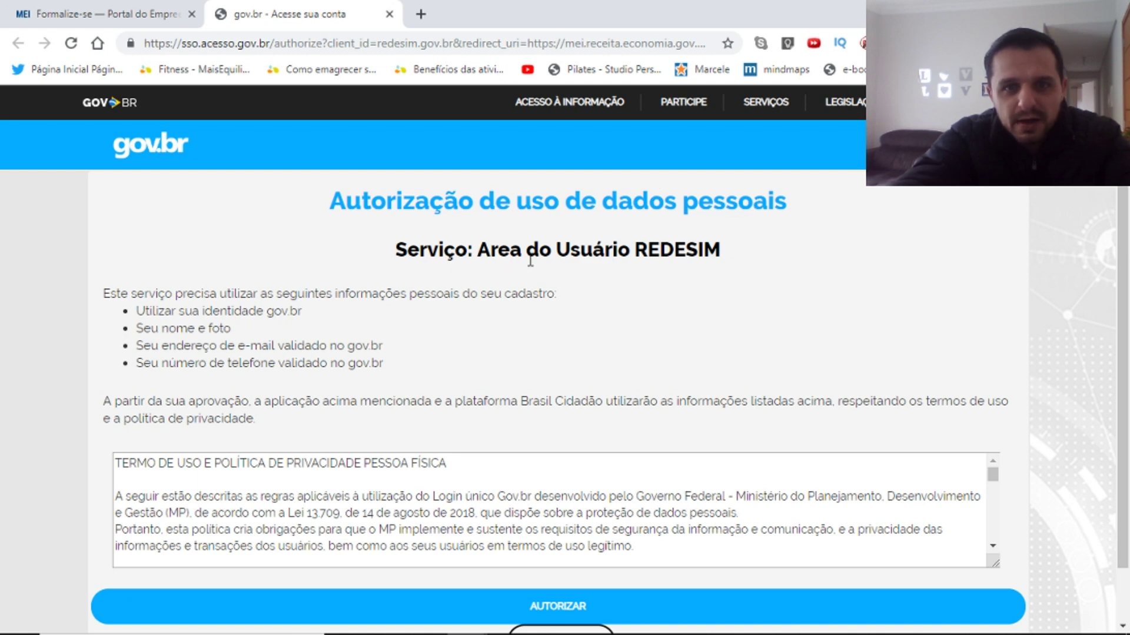
Scroll through the terms of use and authorize REDESIM to use the personal data.
left_click_drag(1127, 227, 1127, 288)
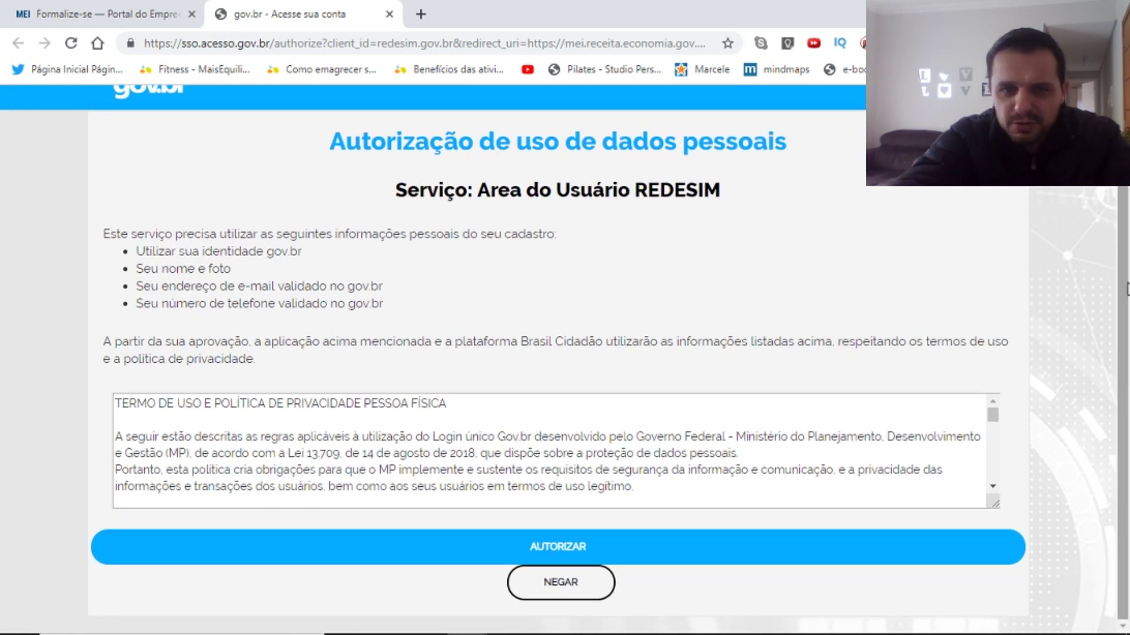
left_click_drag(993, 415, 992, 489)
left_click(596, 551)
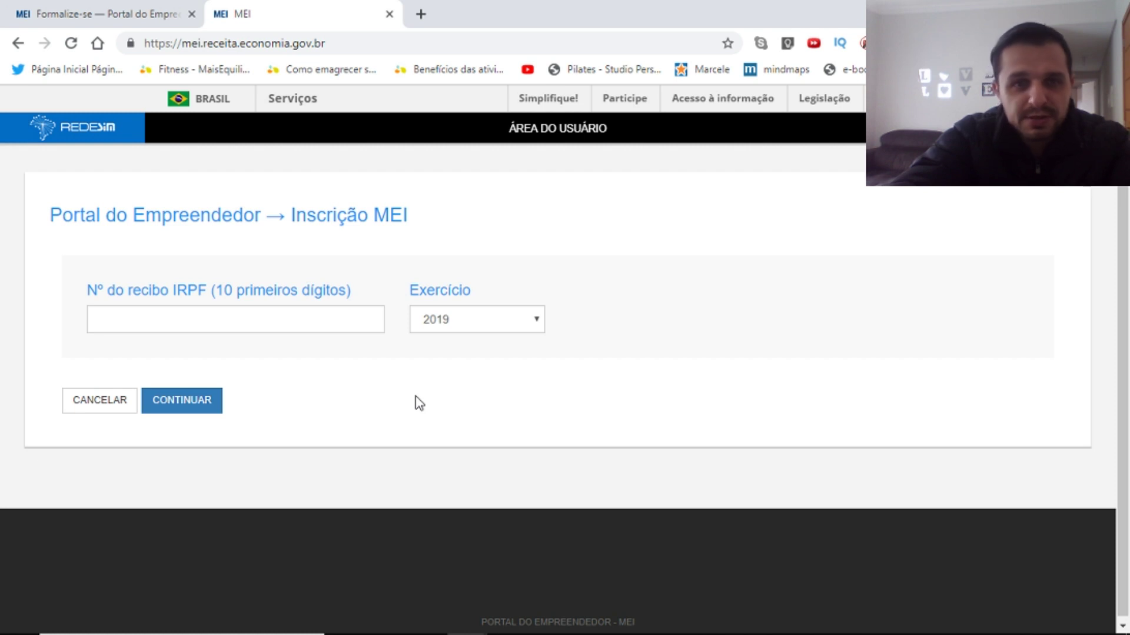
Keep Exercício at 2019 and highlight the 'Nº do recibo' IRPF label text.
left_click(535, 328)
left_click(623, 313)
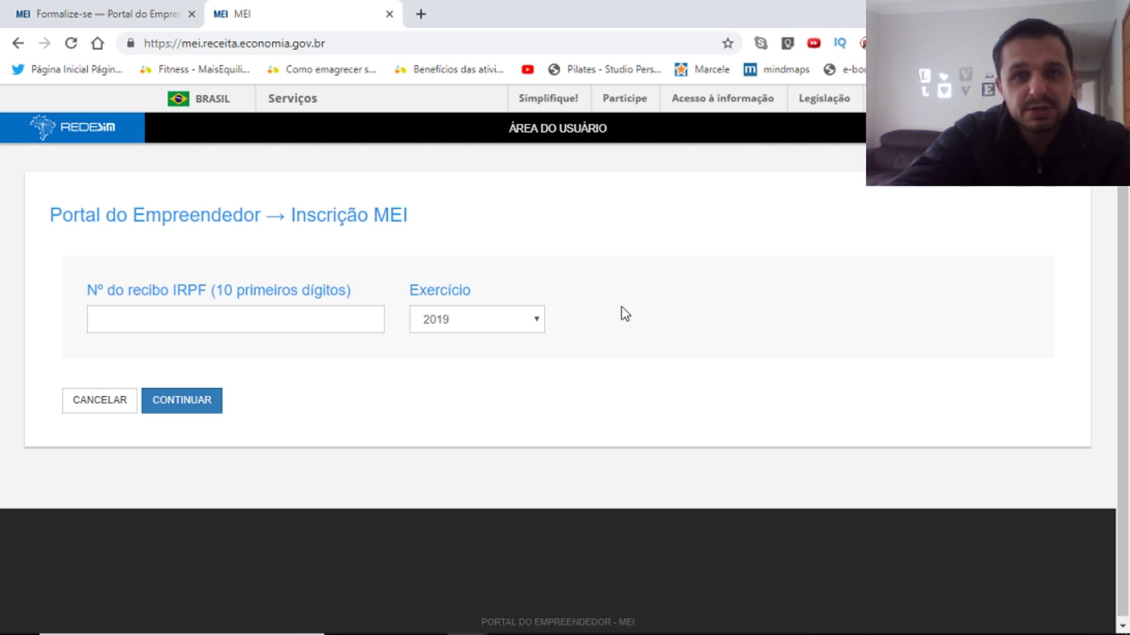
double_click(93, 290)
left_click_drag(118, 289, 347, 291)
left_click(352, 275)
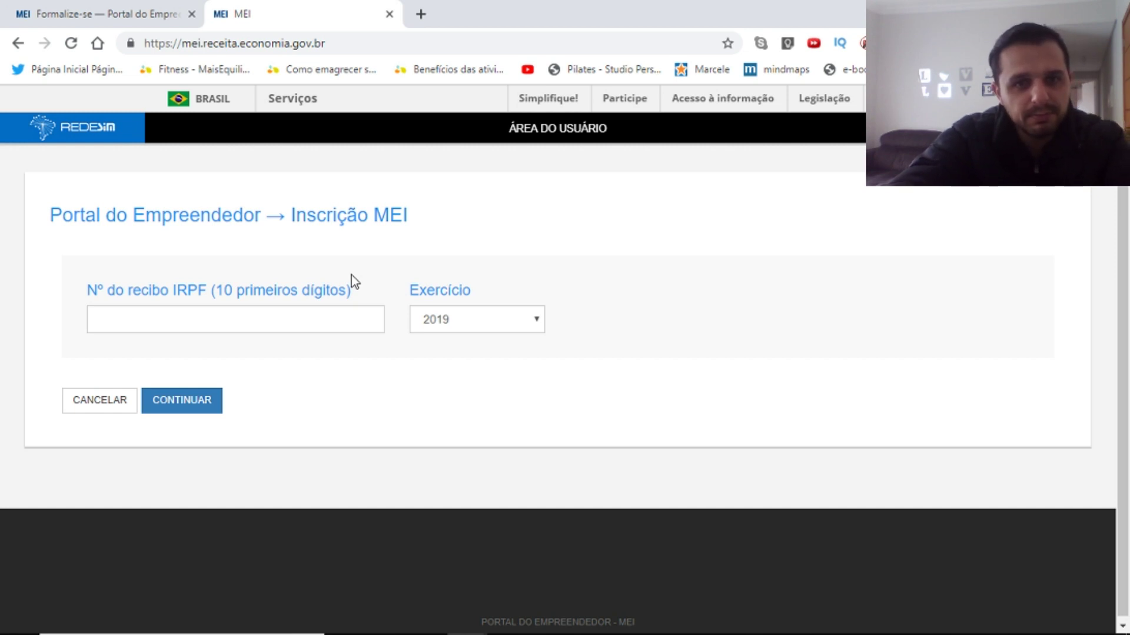
left_click_drag(353, 292, 102, 289)
left_click(76, 275)
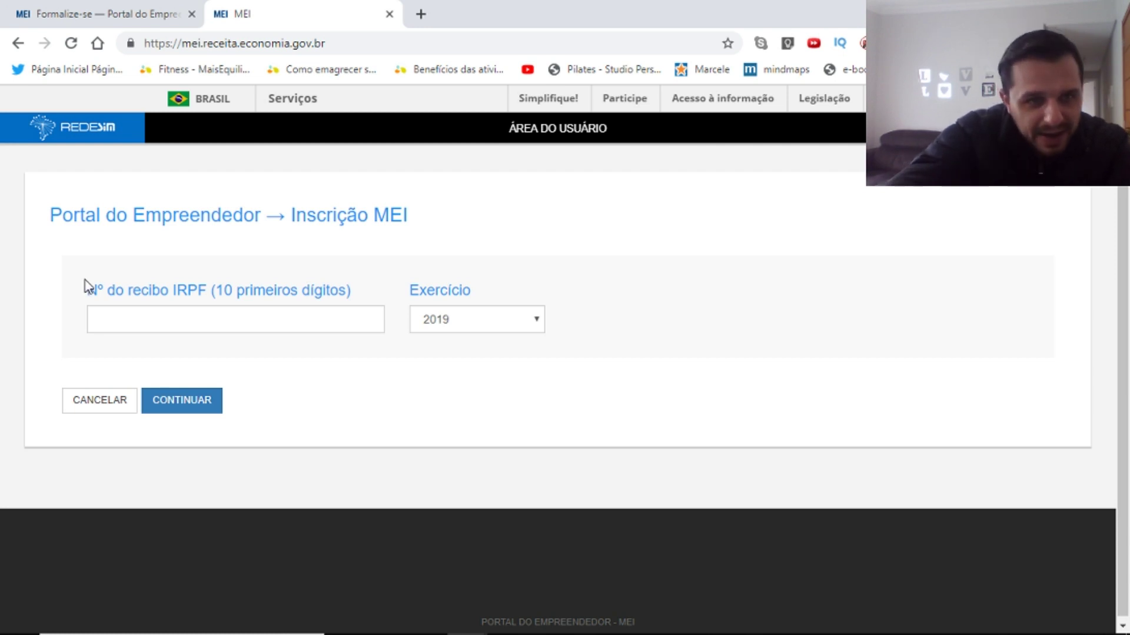
left_click_drag(88, 290, 370, 297)
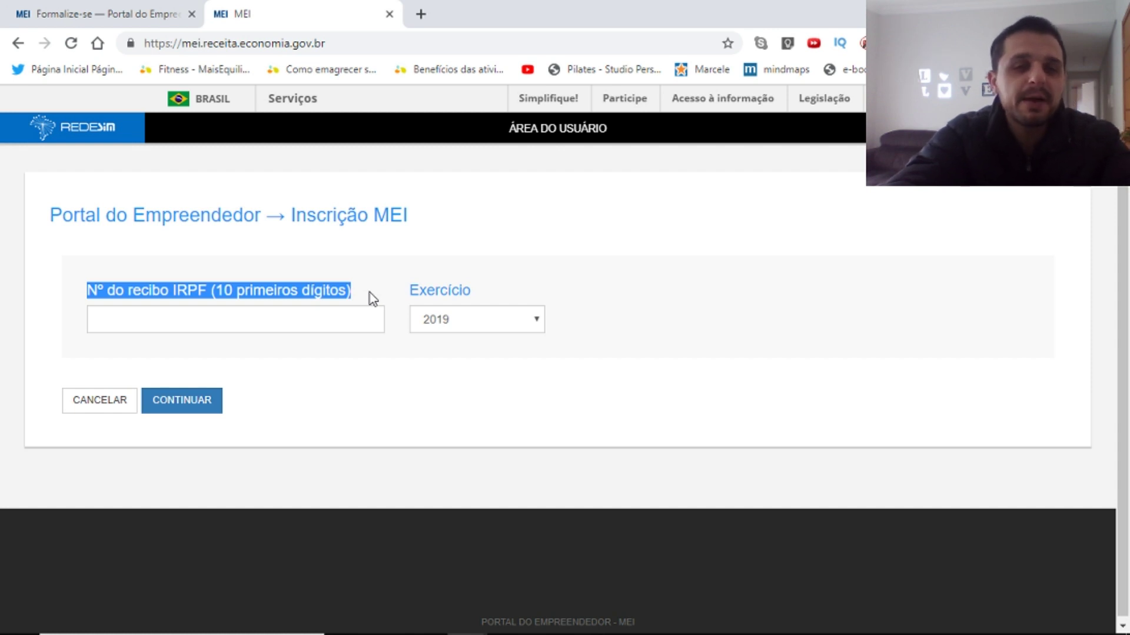
left_click(362, 392)
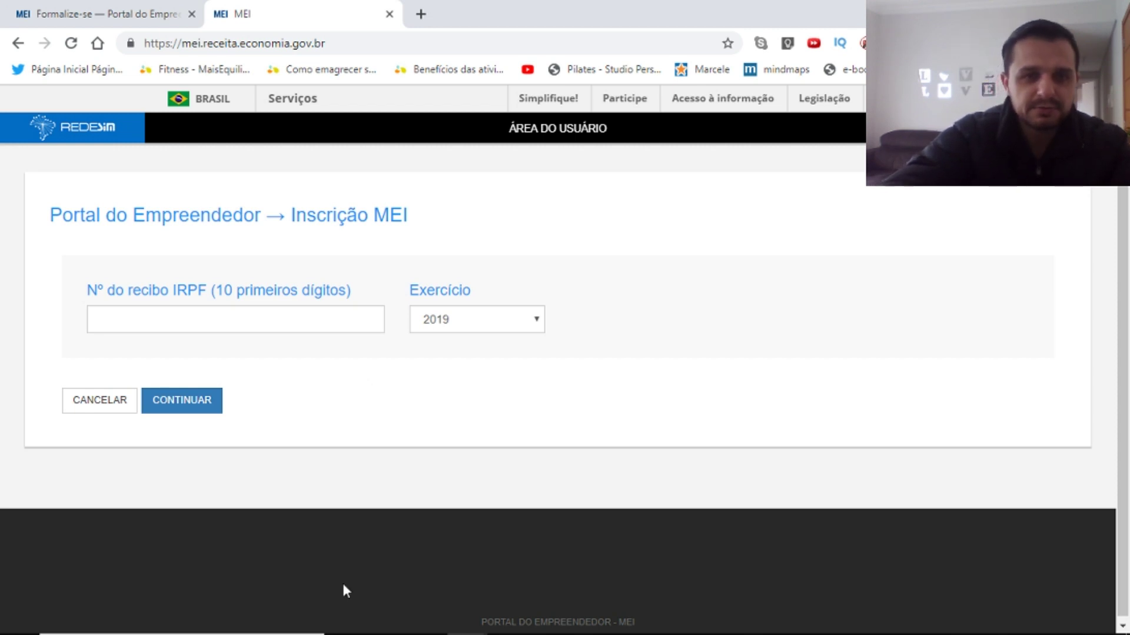
Enter the first ten digits of the IRPF receipt and submit it.
left_click(235, 320)
key("ctrl+v")
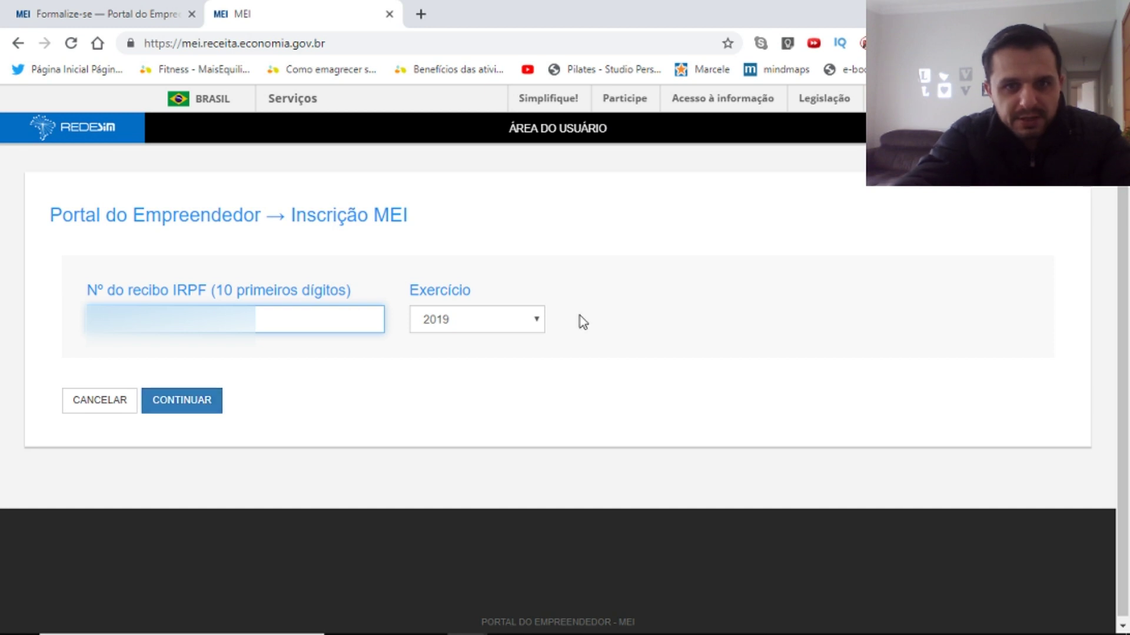
left_click(197, 405)
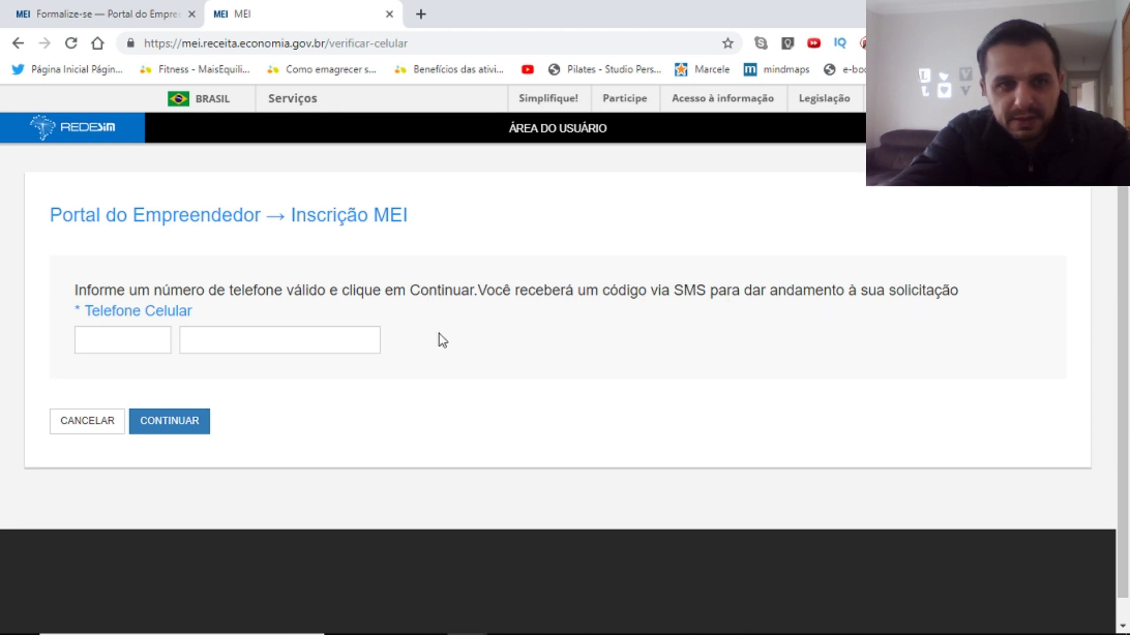
Enter the area code and mobile number and request the SMS code.
left_click(149, 339)
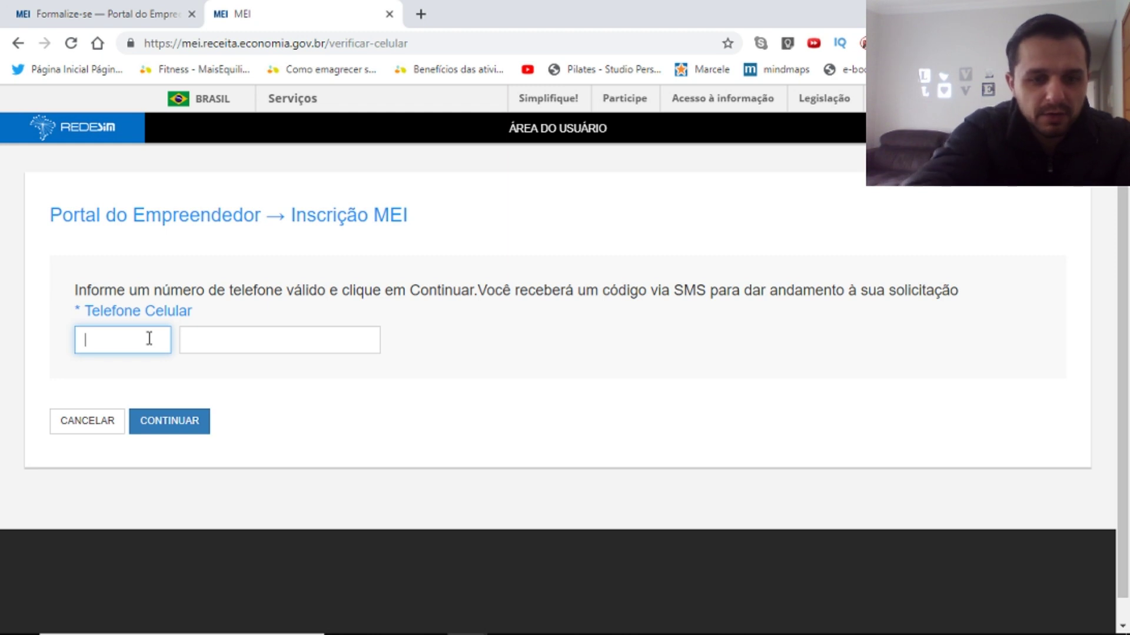
key("Tab")
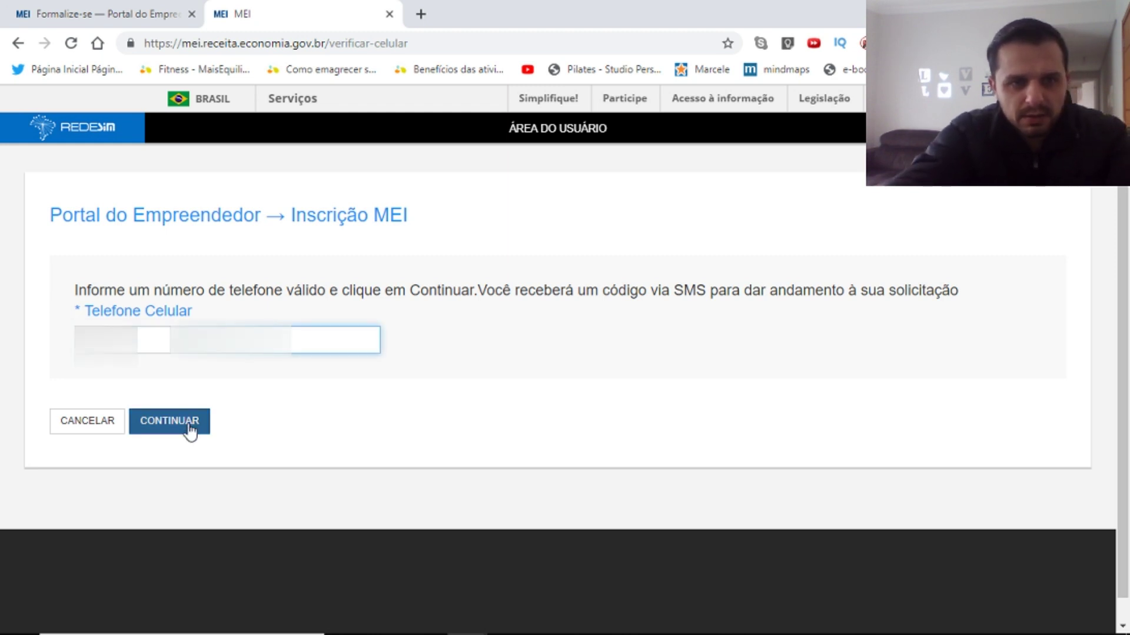
left_click(190, 433)
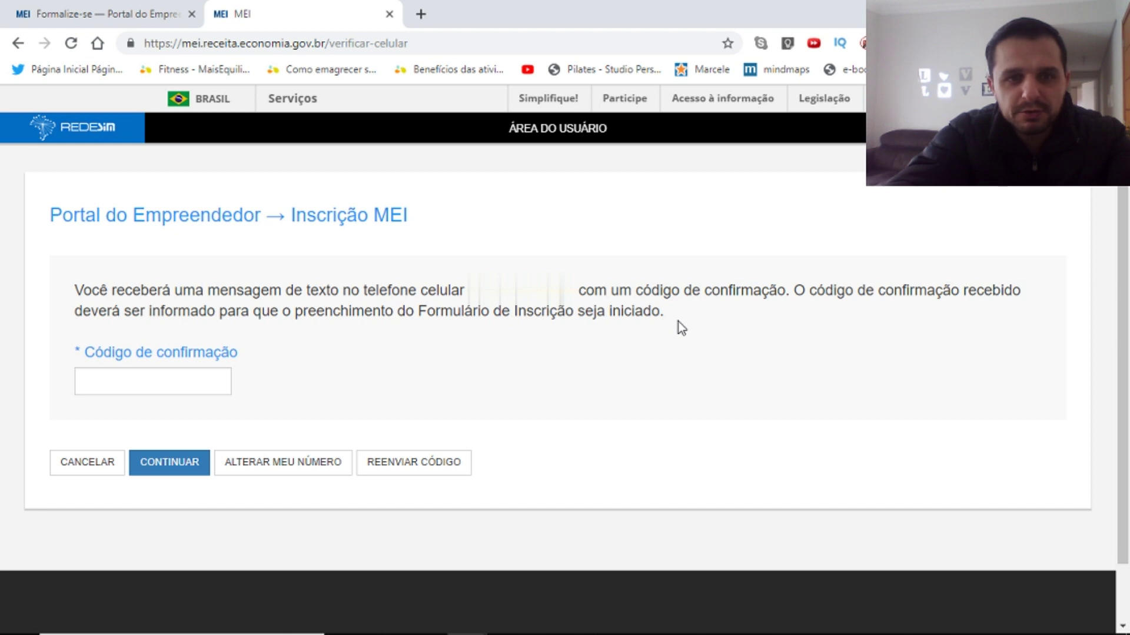
Enter the SMS code in Código de confirmação and submit it.
left_click(125, 381)
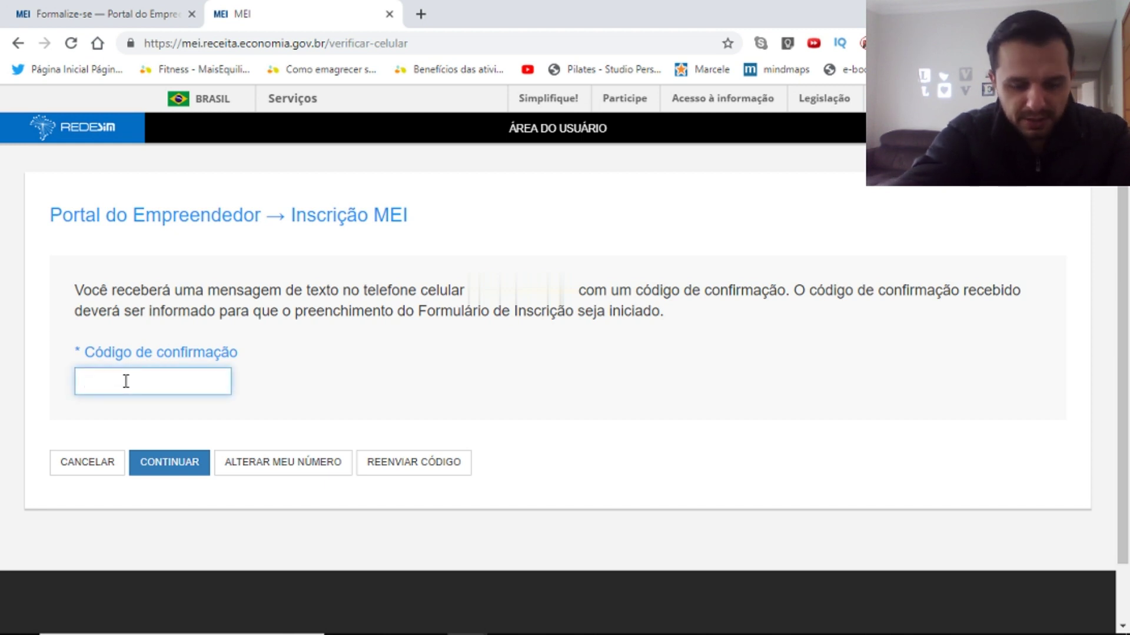
key("ctrl+v")
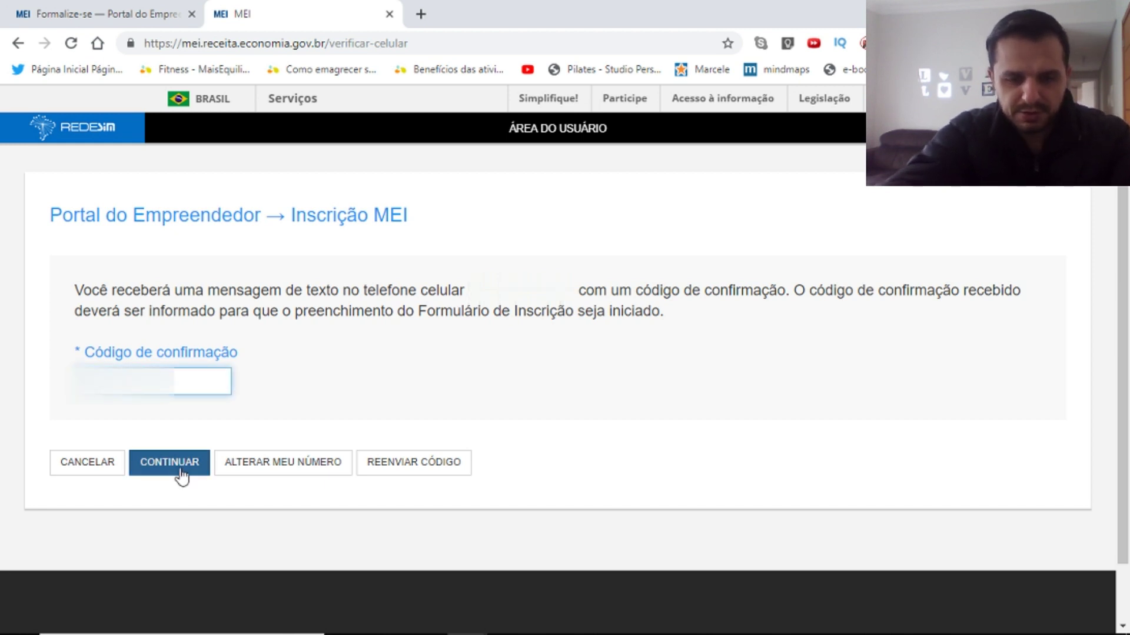
left_click(169, 463)
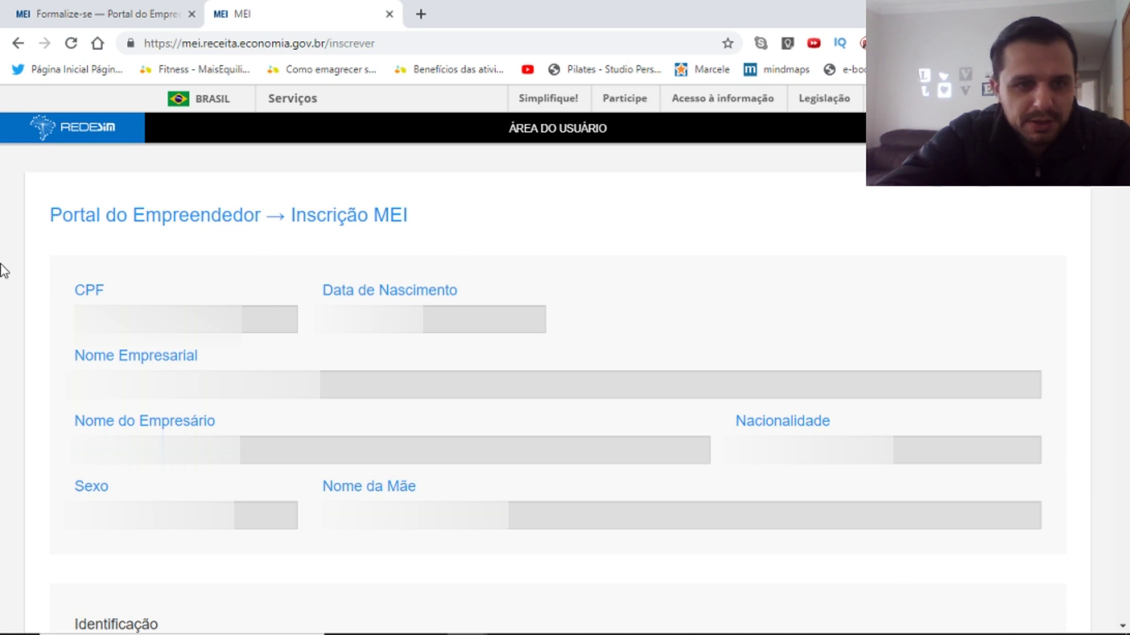
left_click(419, 302)
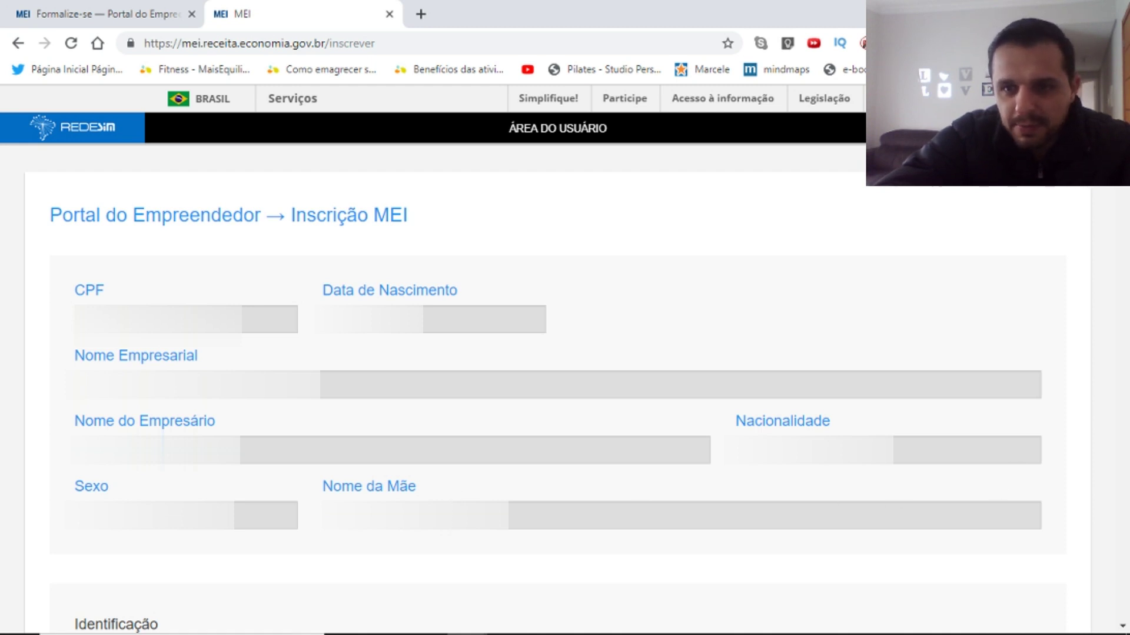
scroll(1011, 191, "down", 6)
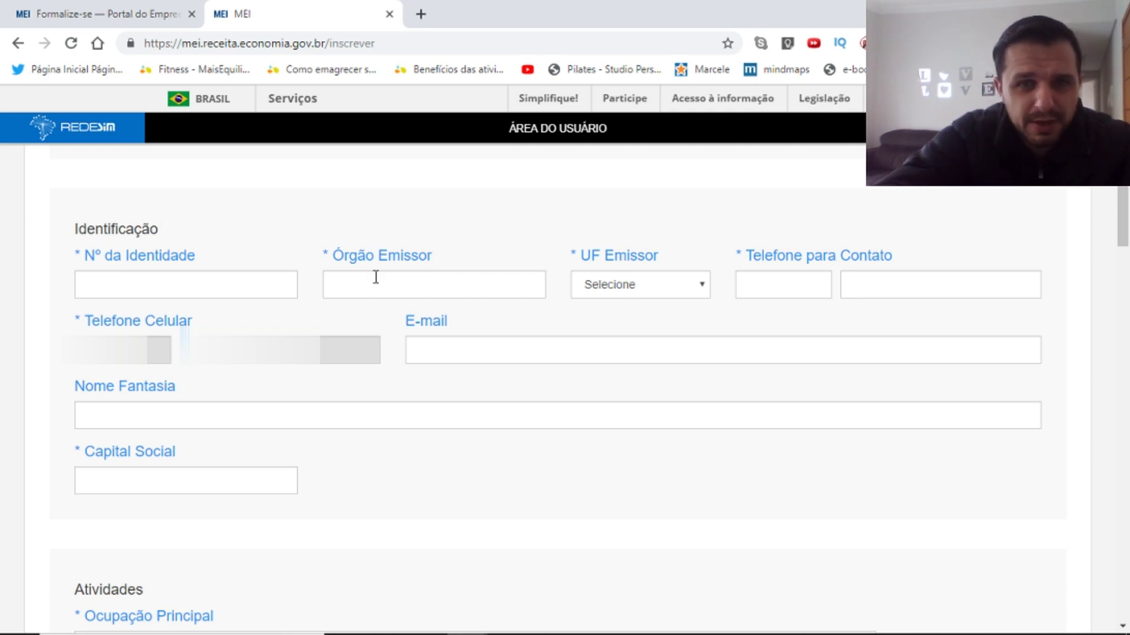
left_click(704, 287)
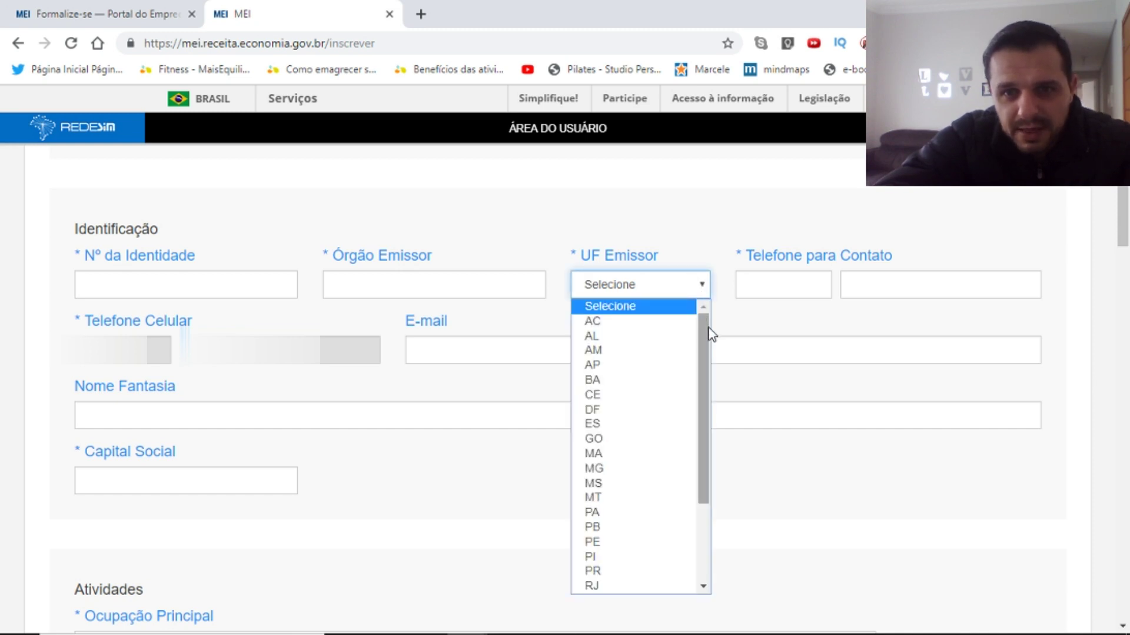
mouse_move(708, 346)
left_mouse_down()
mouse_move(706, 426)
mouse_move(708, 336)
left_mouse_up()
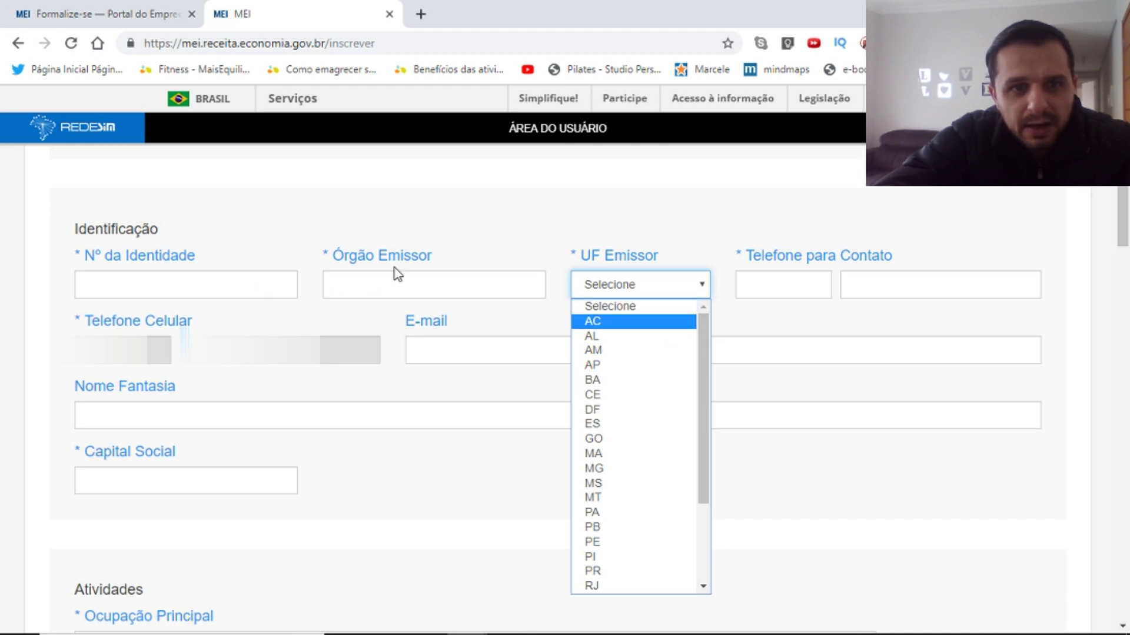
left_click(701, 246)
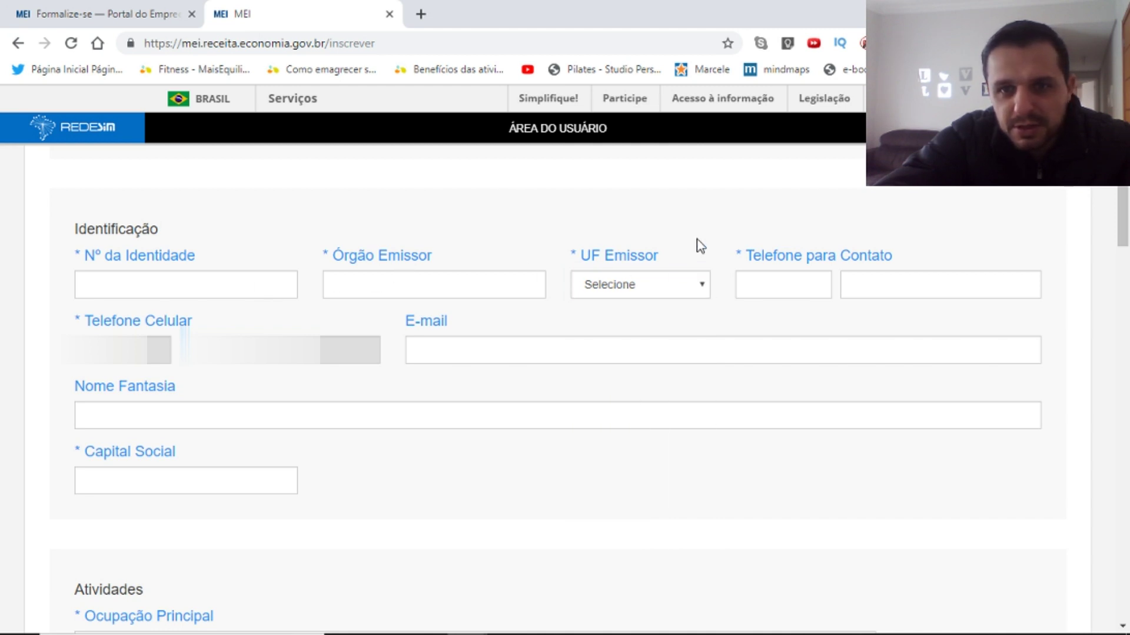
left_click(766, 287)
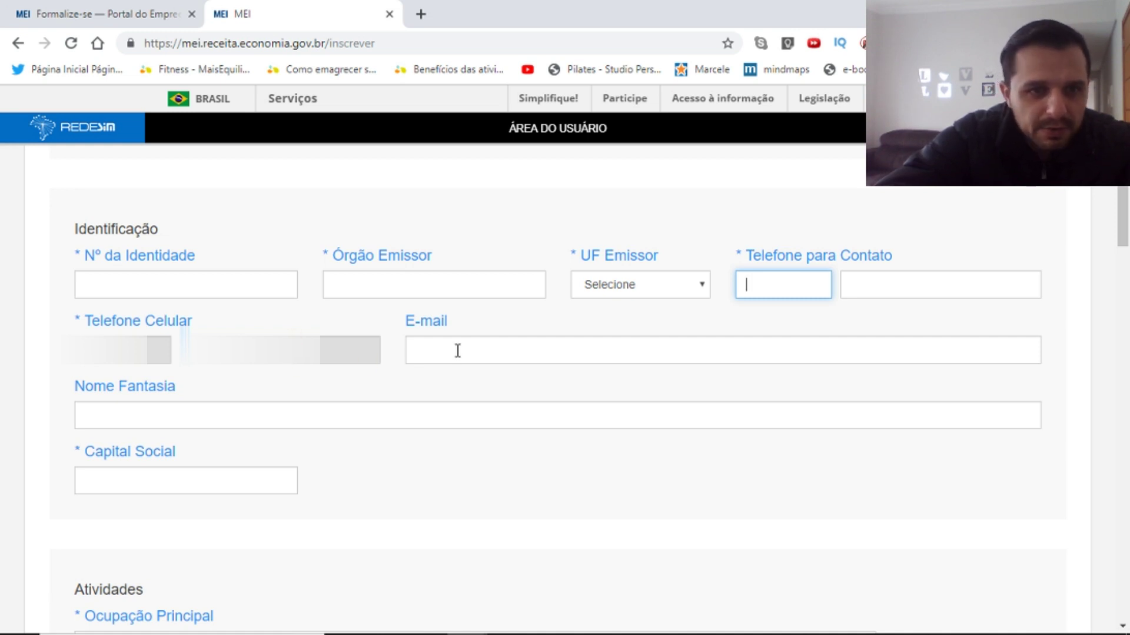
left_click(187, 414)
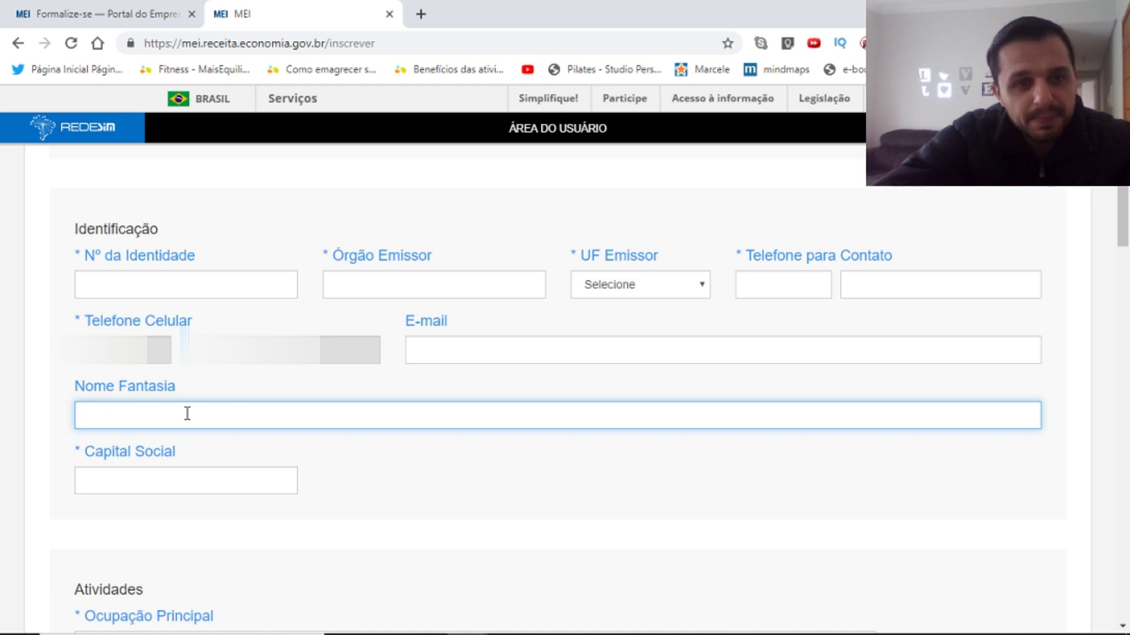
left_click(169, 488)
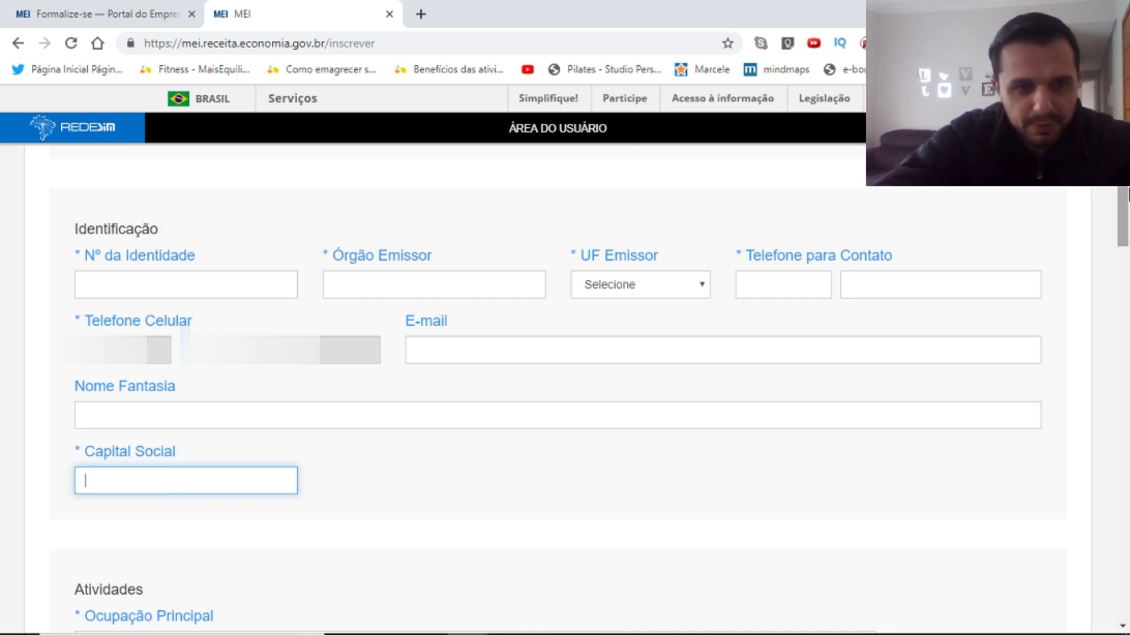
left_click_drag(1127, 197, 1127, 262)
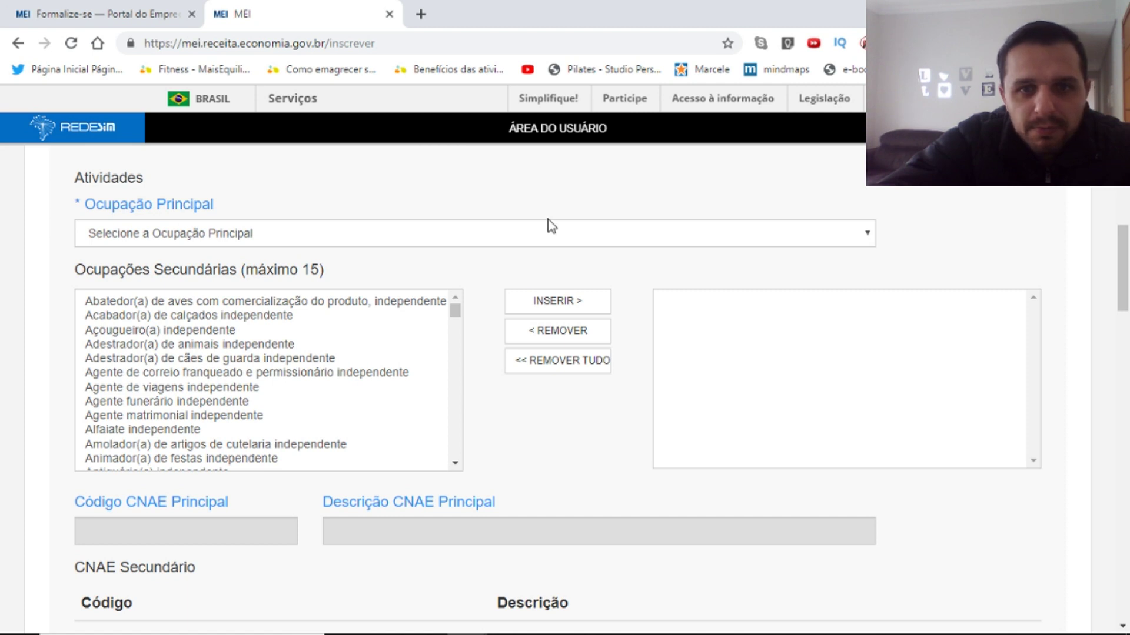
Browse the main occupation list and close it without choosing anything.
left_click(874, 235)
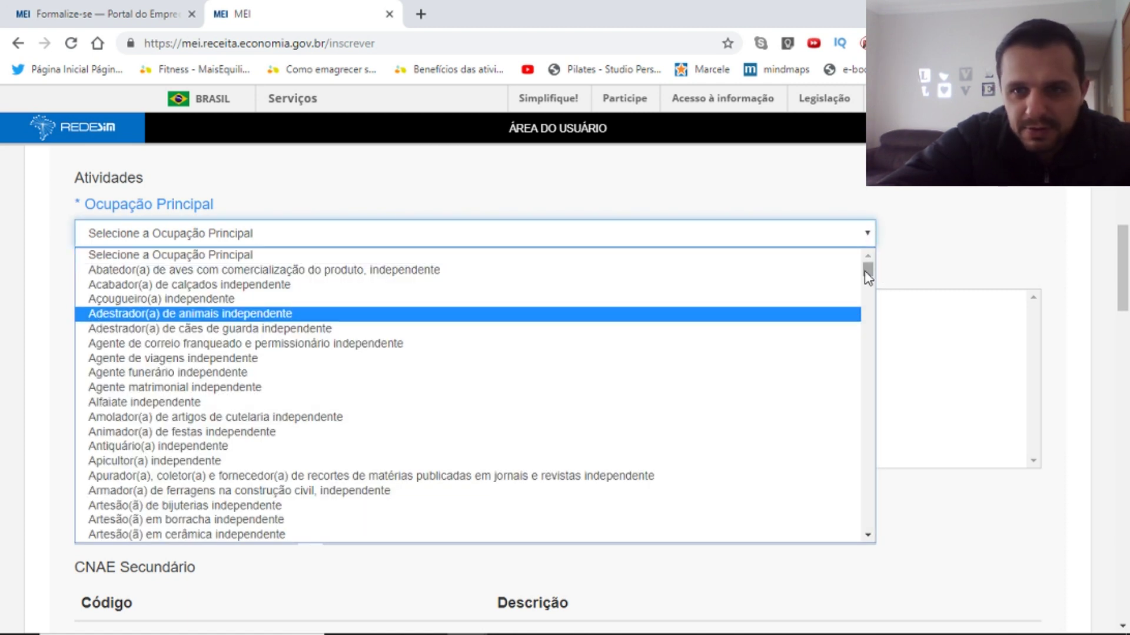
scroll(870, 281, "down", 1)
scroll(870, 280, "down", 3)
scroll(869, 274, "up", 4)
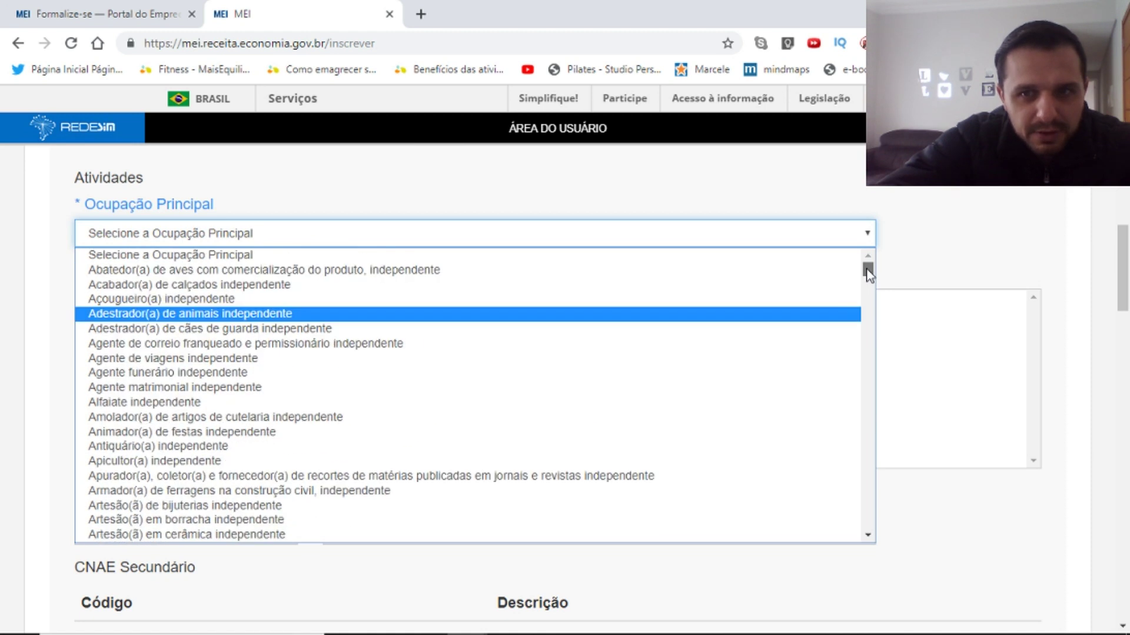
scroll(869, 277, "down", 3)
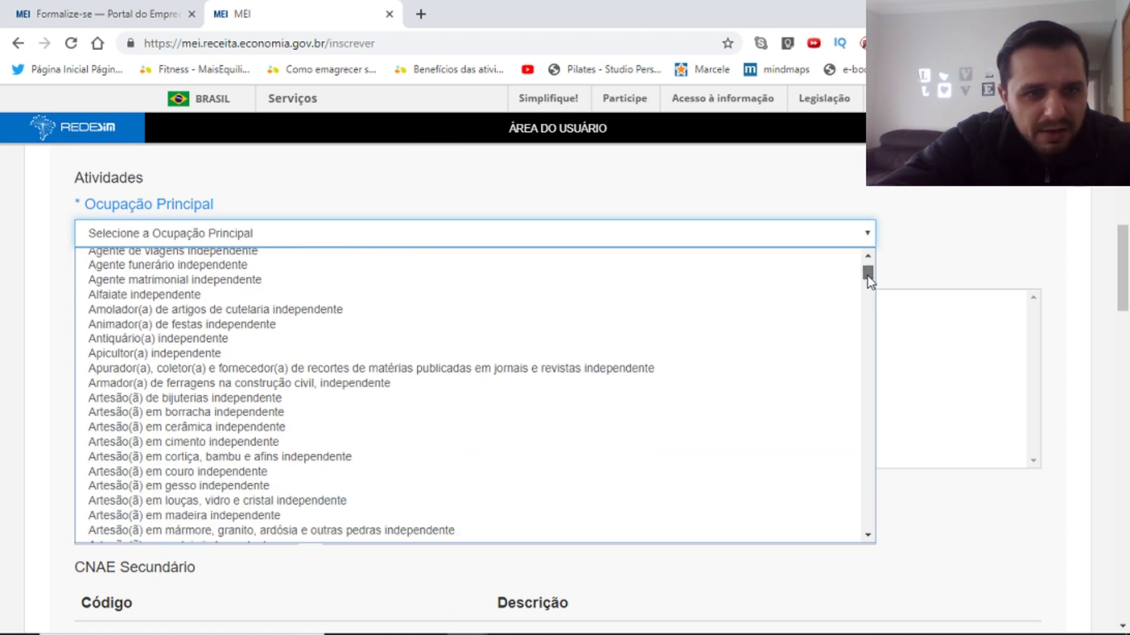
left_click_drag(868, 279, 869, 316)
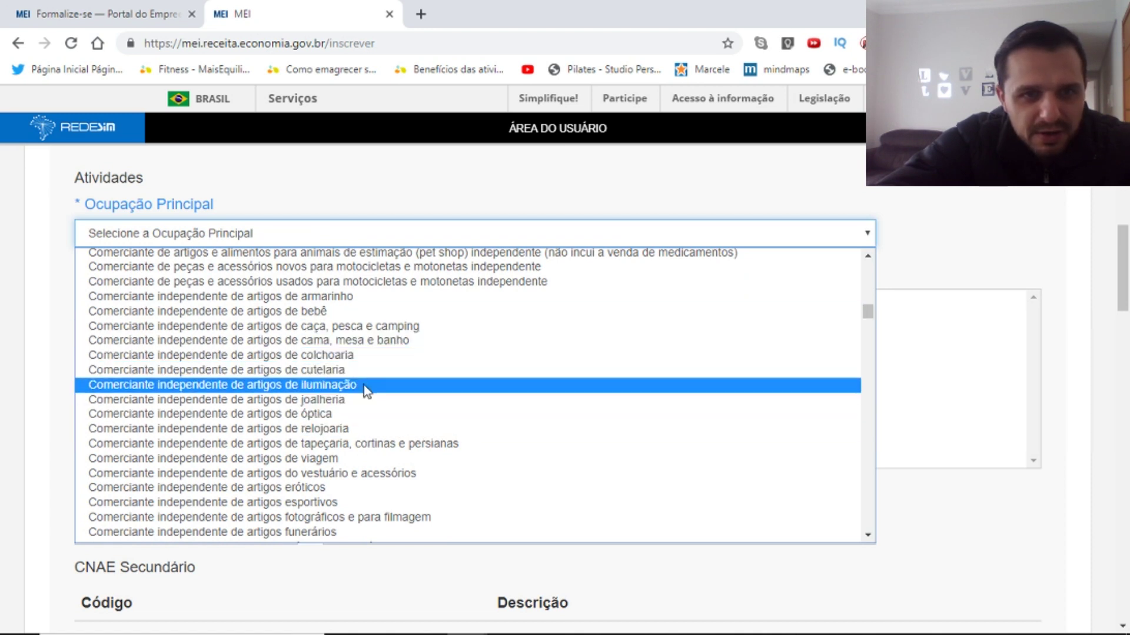
left_click_drag(867, 316, 867, 322)
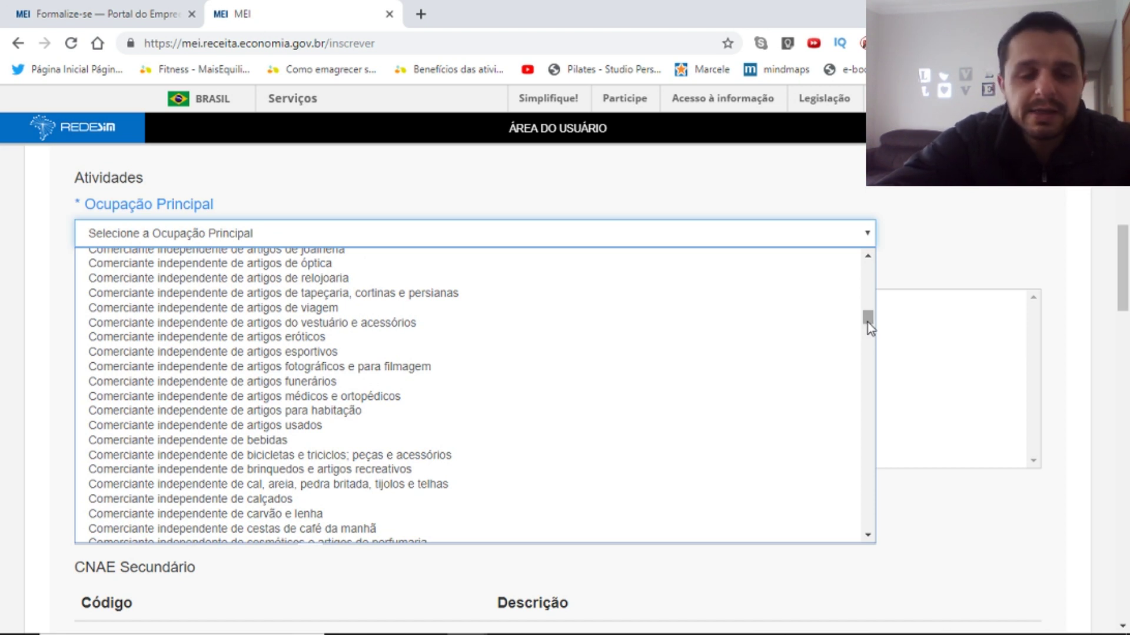
left_click(989, 251)
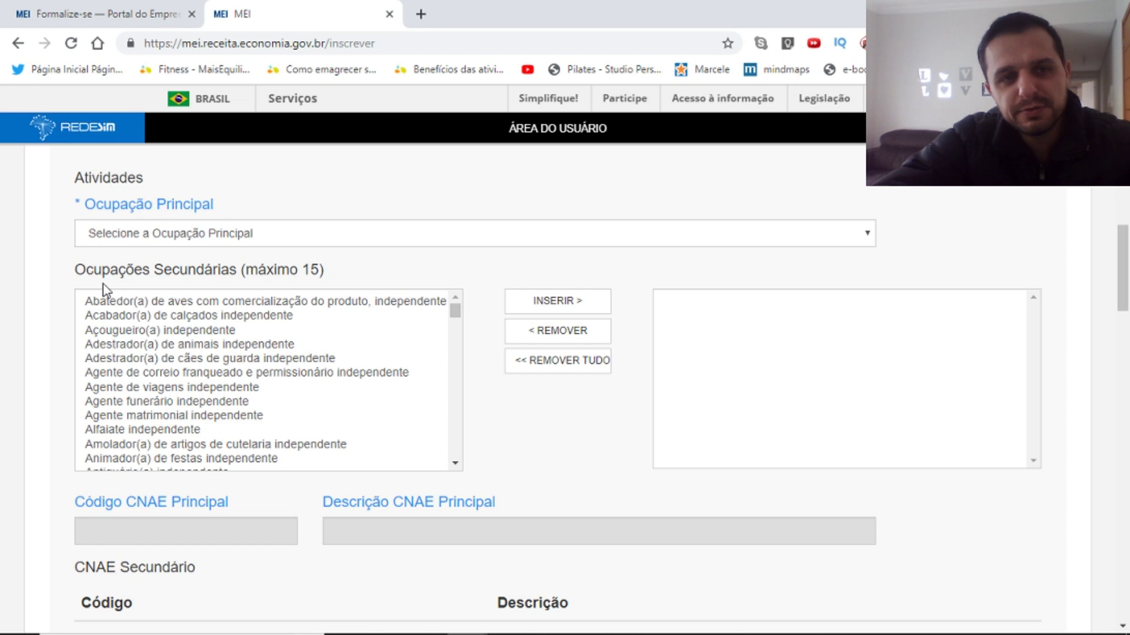
left_click_drag(77, 270, 341, 282)
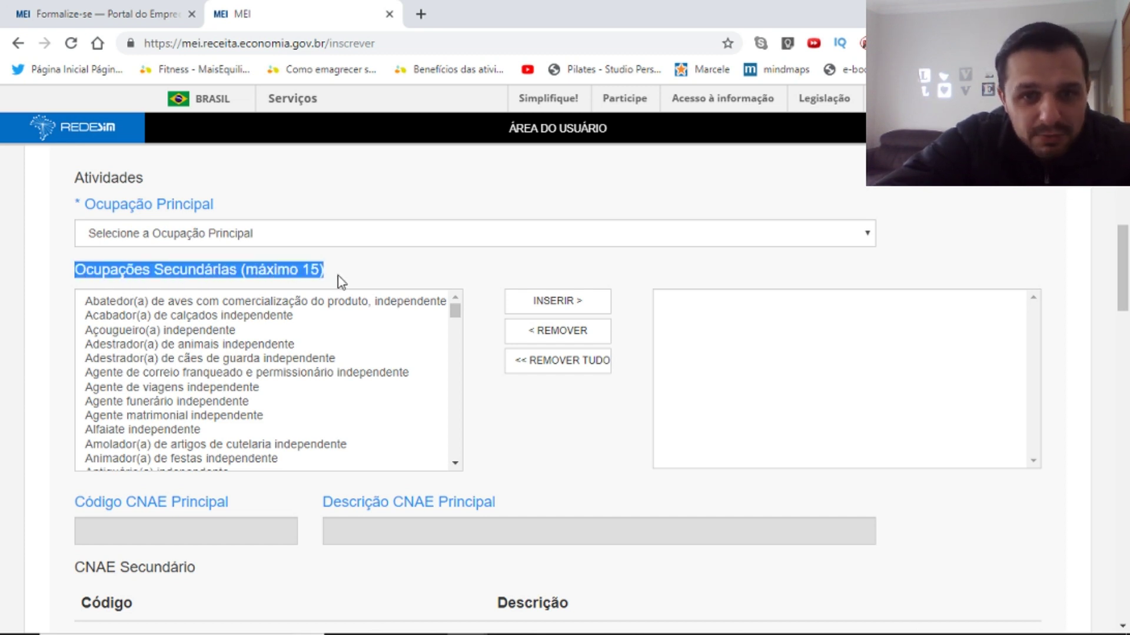
mouse_move(456, 313)
left_mouse_down()
mouse_move(458, 322)
mouse_move(457, 305)
left_mouse_up()
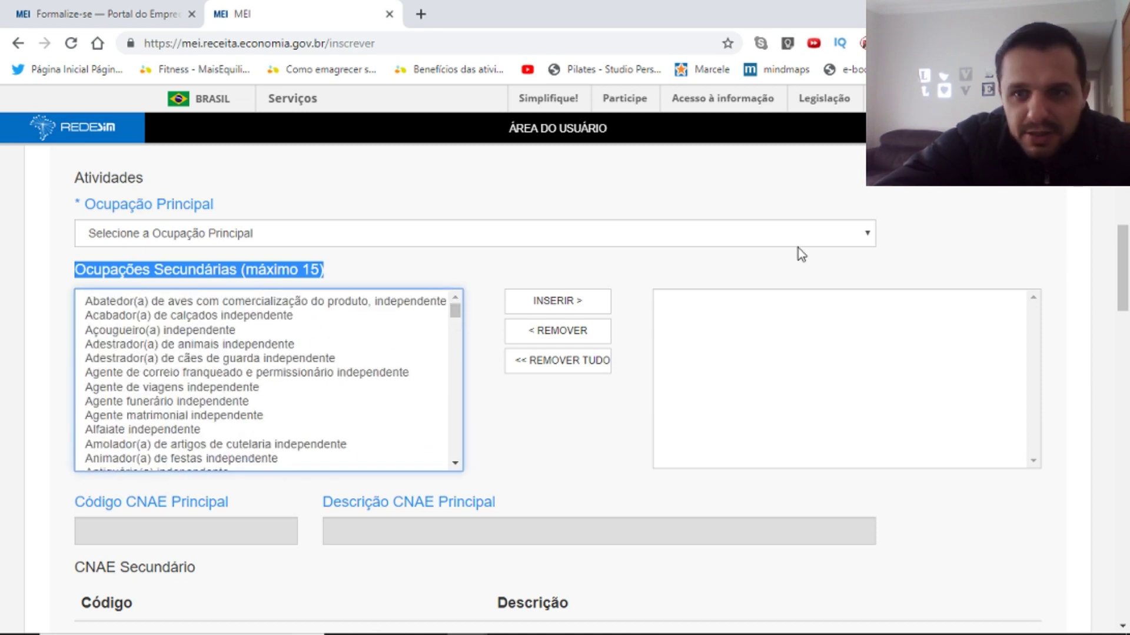
Select Cabeleireiro(a) independente as main occupation, filling CNAE 9602-5/01.
left_click(868, 234)
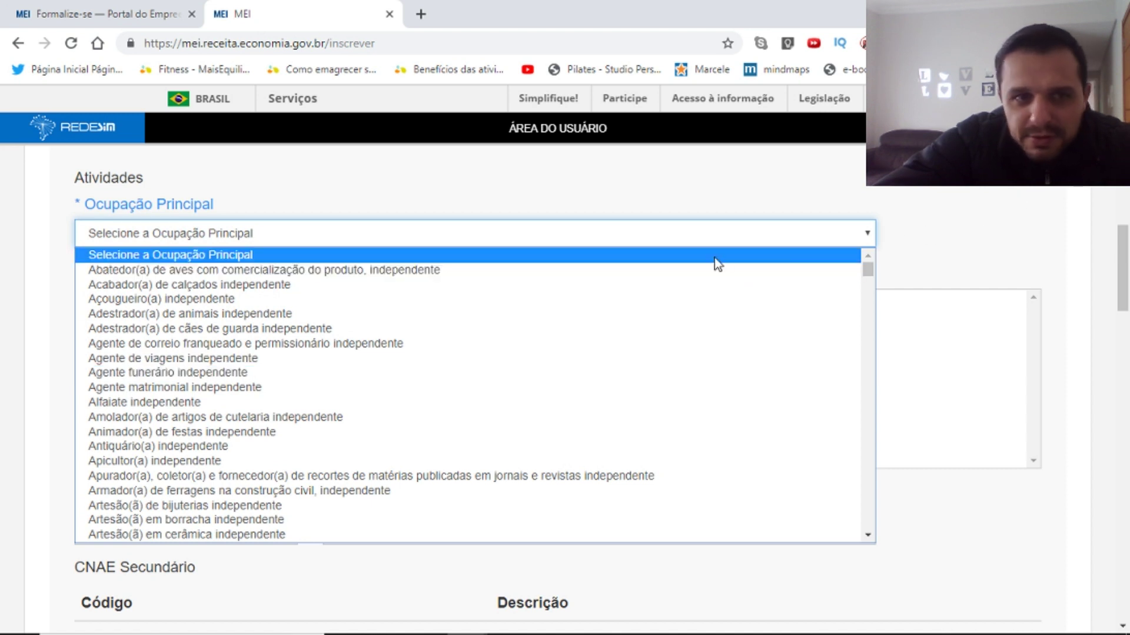
type("pedreiro")
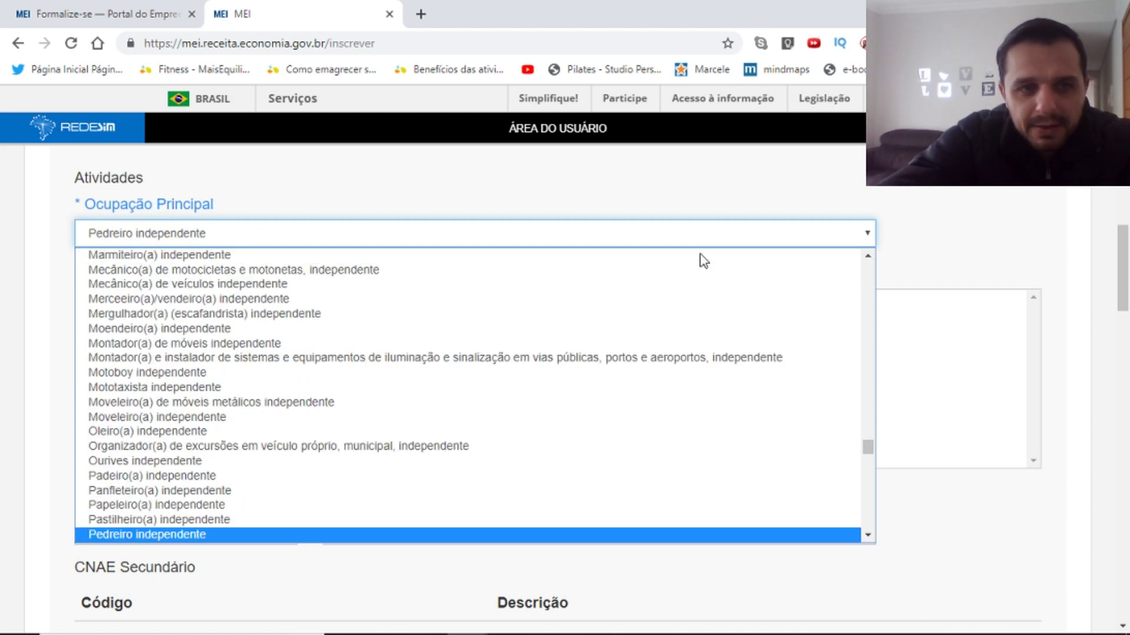
type("c")
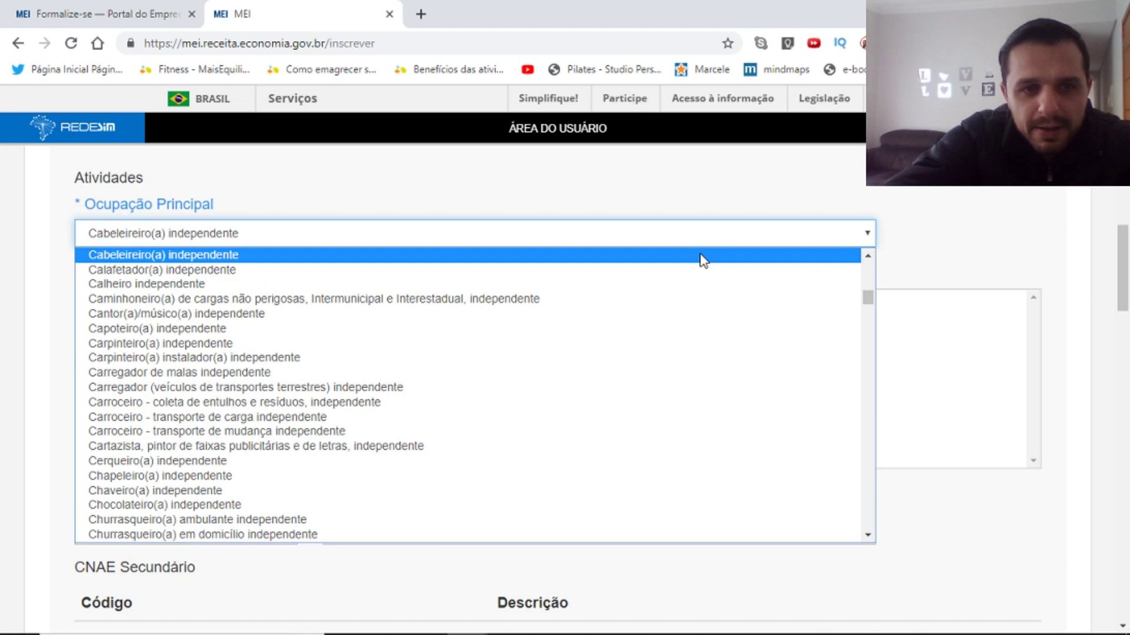
left_click(194, 259)
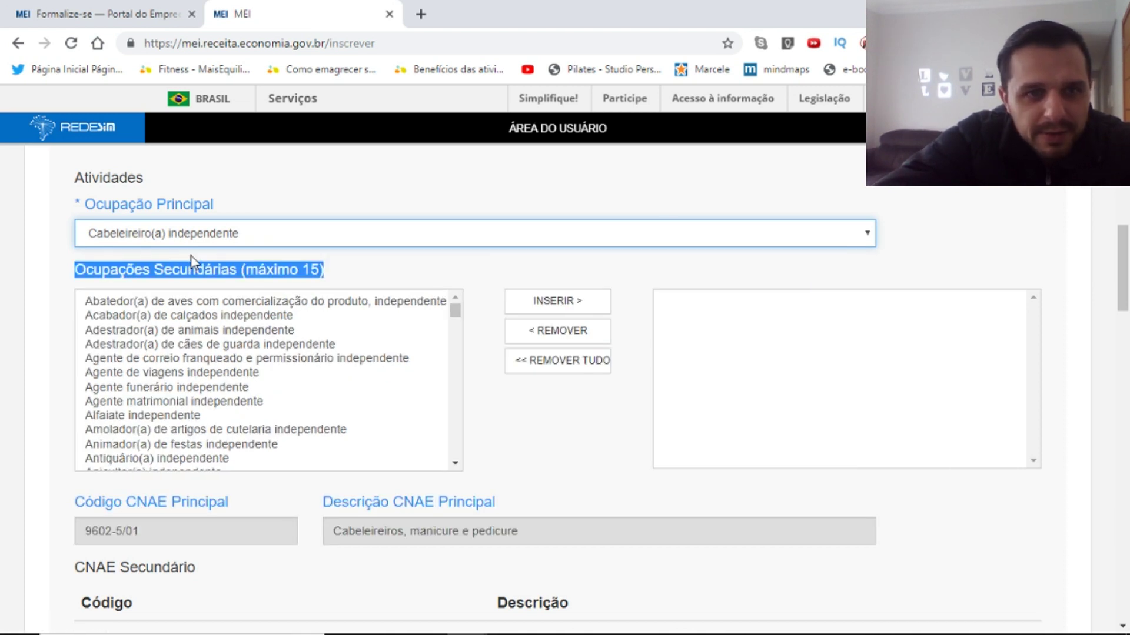
double_click(154, 206)
left_click(414, 284)
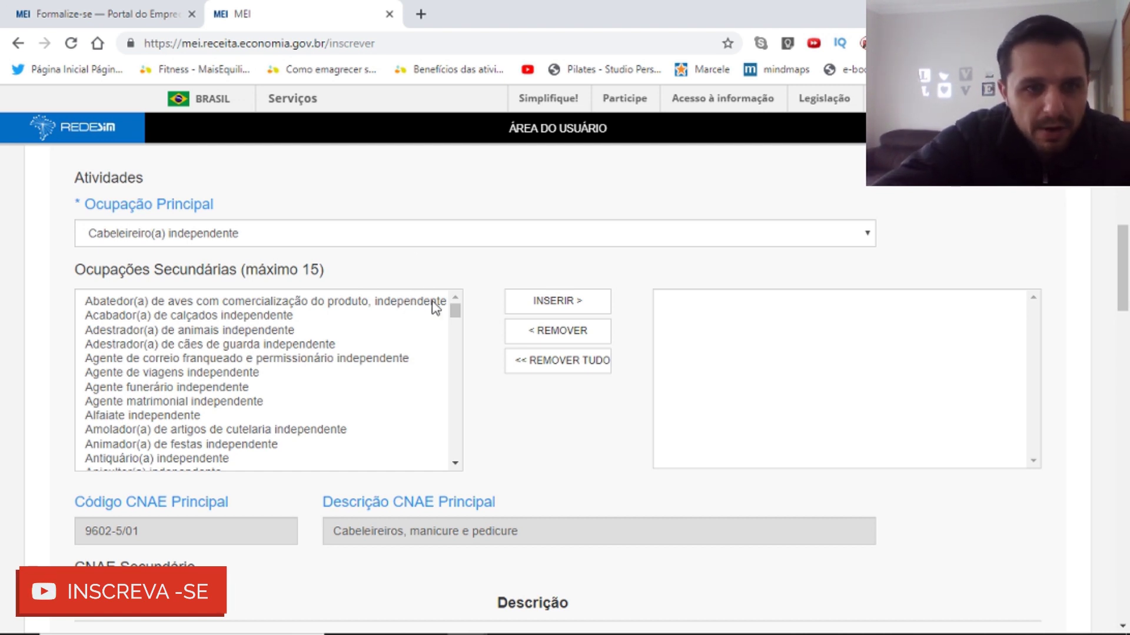
Add Colocador(a) de piercing independente as a secondary occupation.
left_click_drag(457, 318, 460, 325)
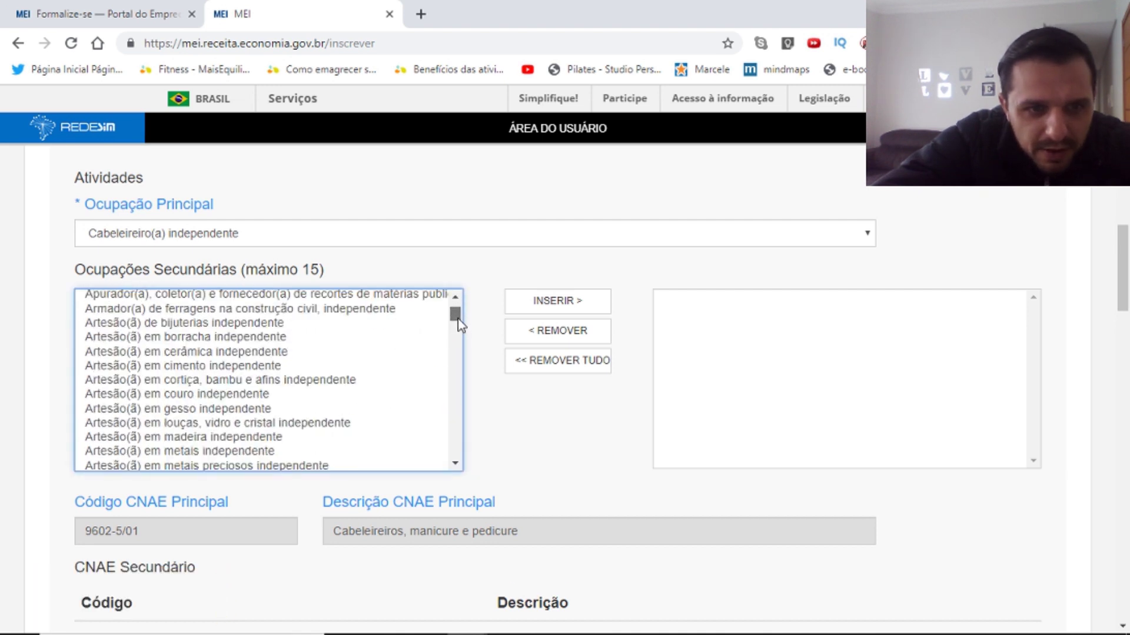
left_click(460, 465)
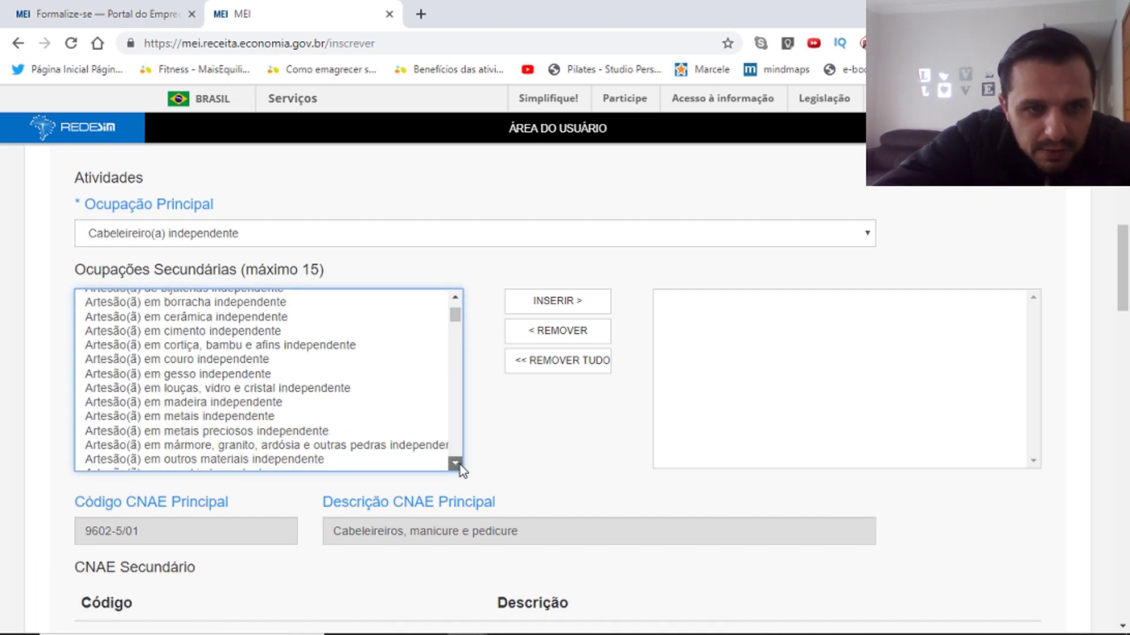
left_click_drag(460, 465, 460, 465)
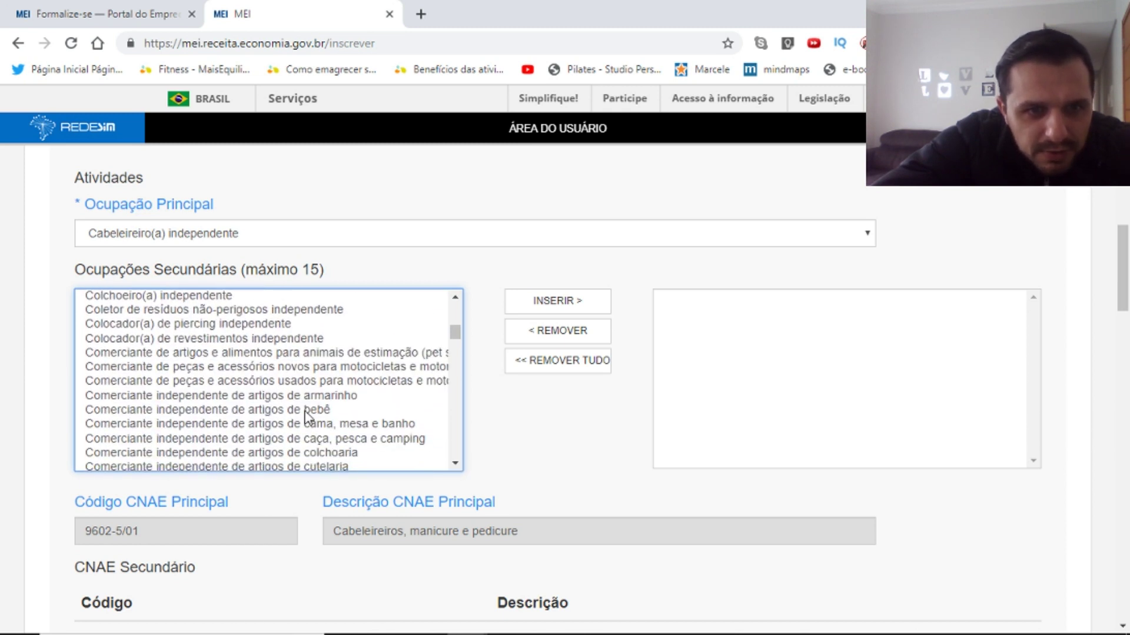
left_click(259, 325)
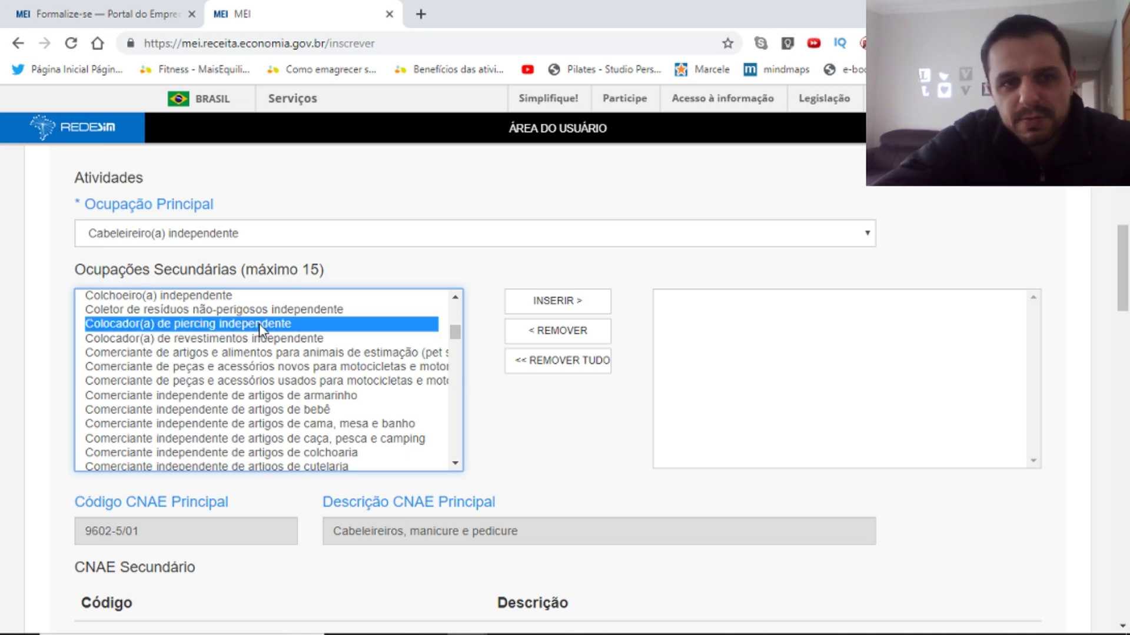
left_click(555, 308)
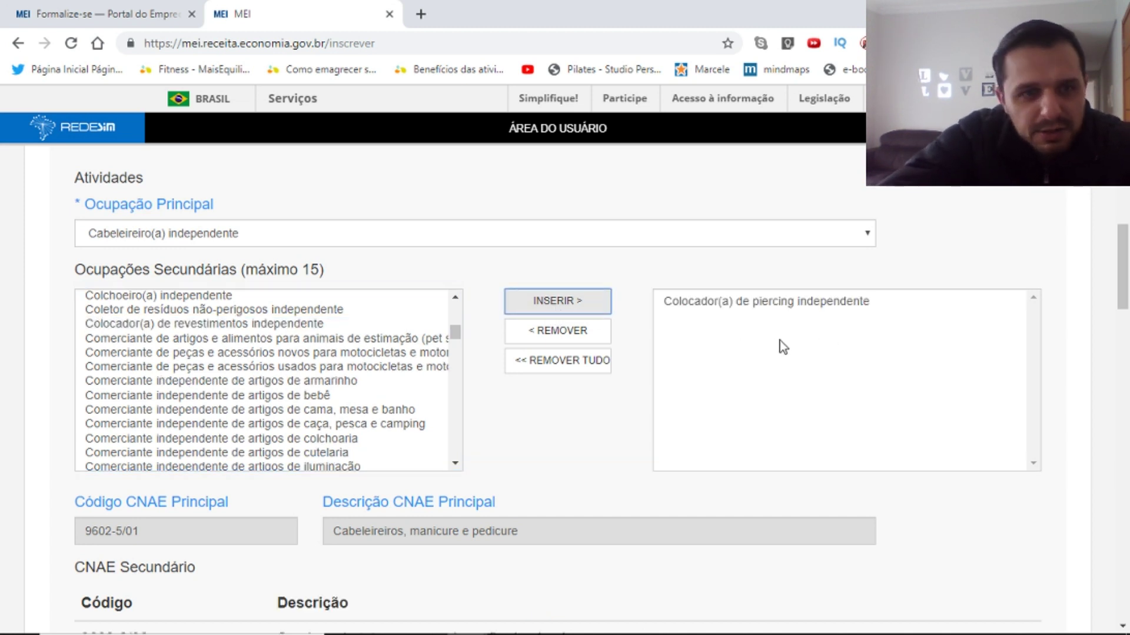
Add Comerciante independente de artigos eróticos as a secondary occupation.
left_click(455, 465)
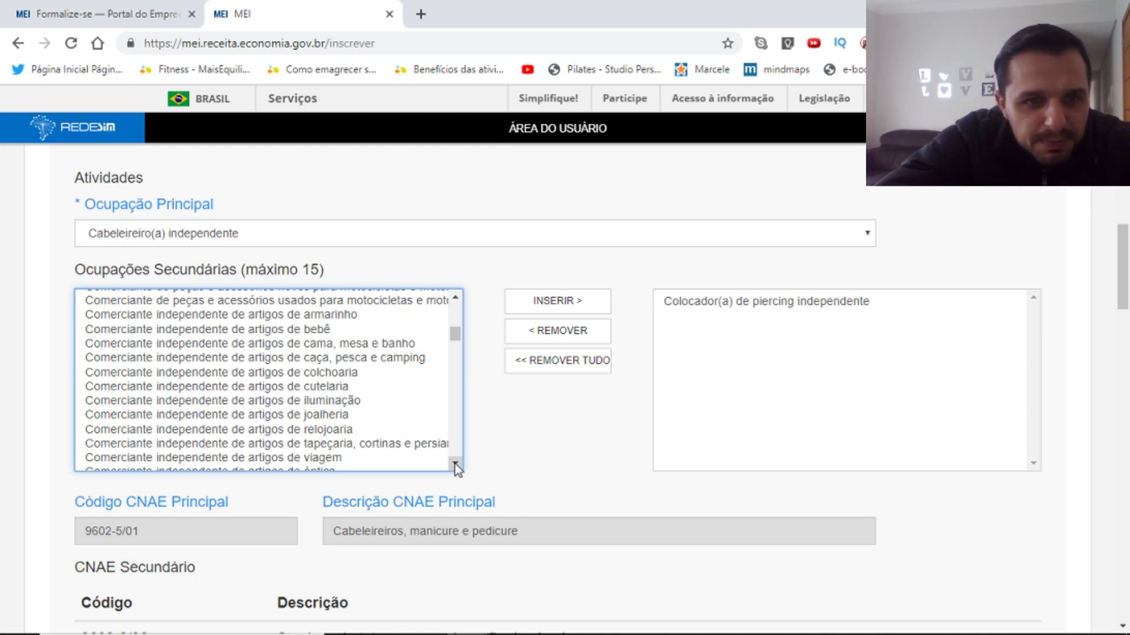
scroll(454, 464, "down", 2)
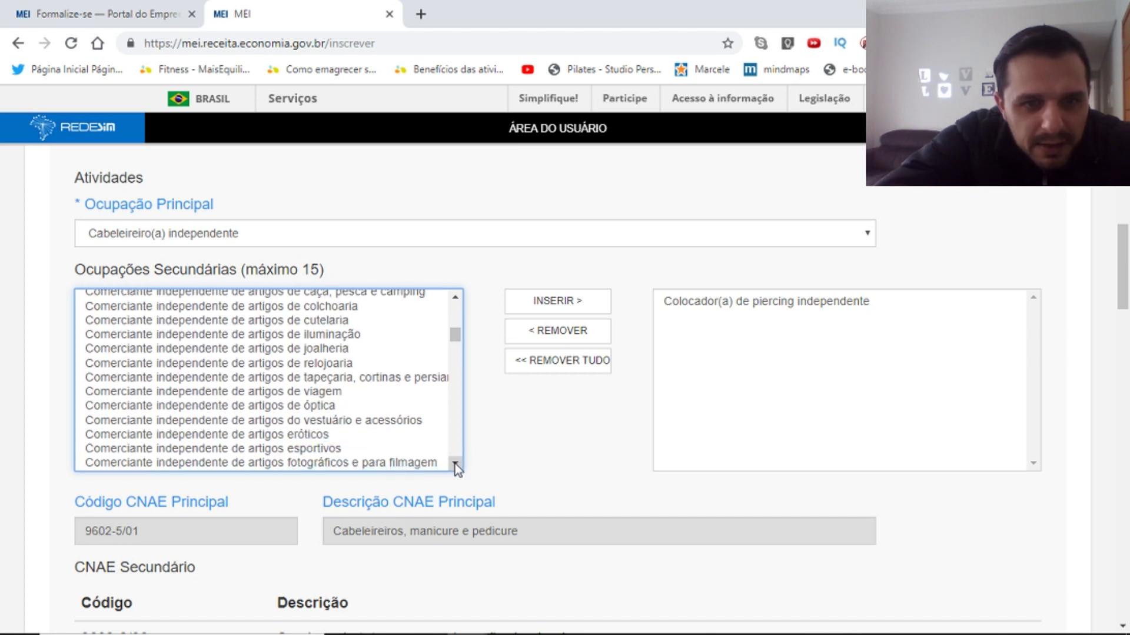
scroll(454, 464, "down", 2)
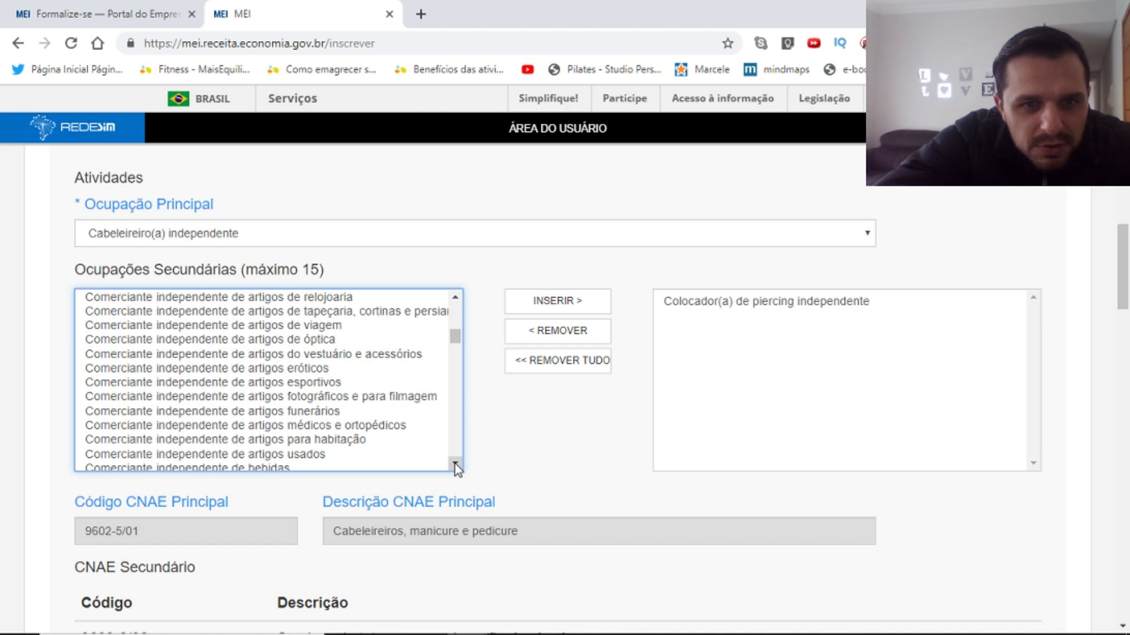
left_click(314, 369)
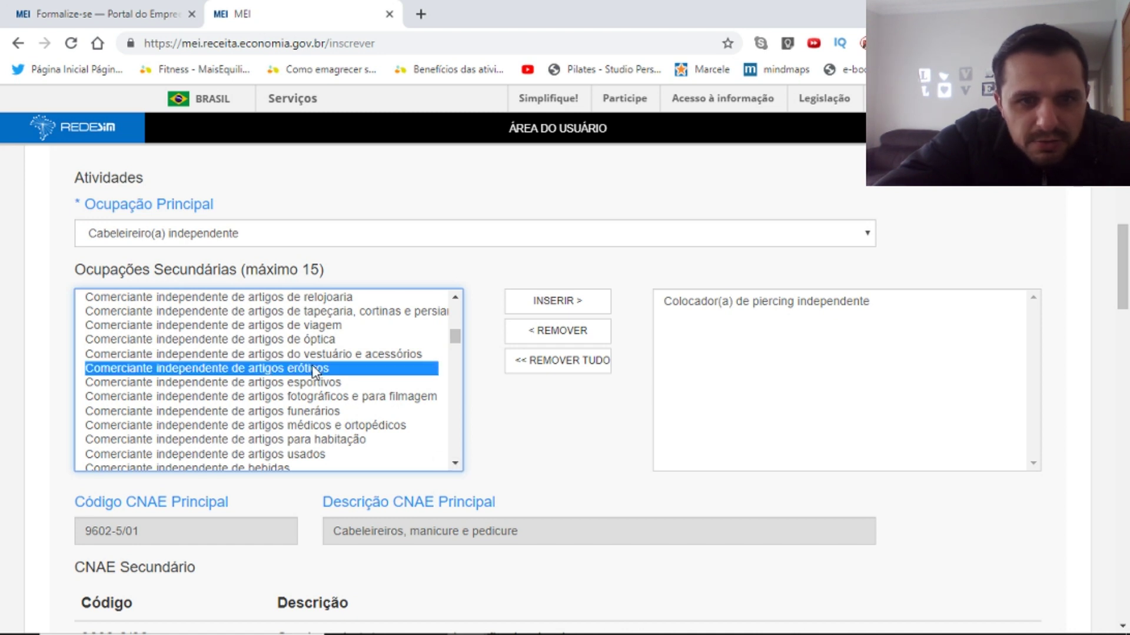
left_click(547, 315)
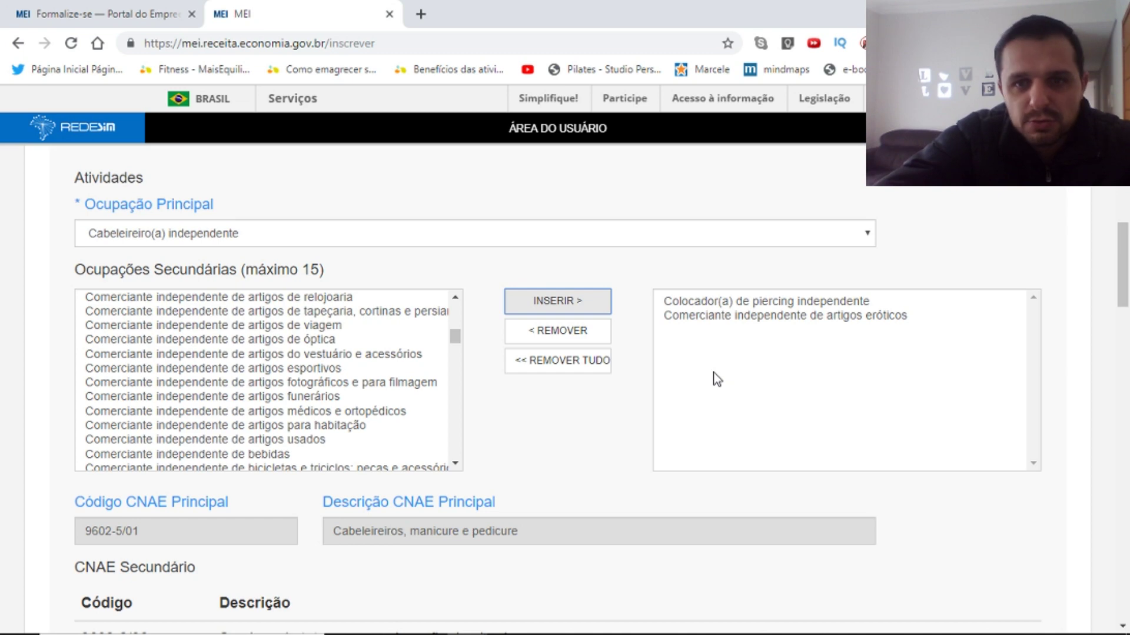
Recheck the main occupation, keeping Cabeleireiro(a) independente.
left_click(382, 239)
left_click(381, 233)
left_click(407, 232)
left_click(409, 207)
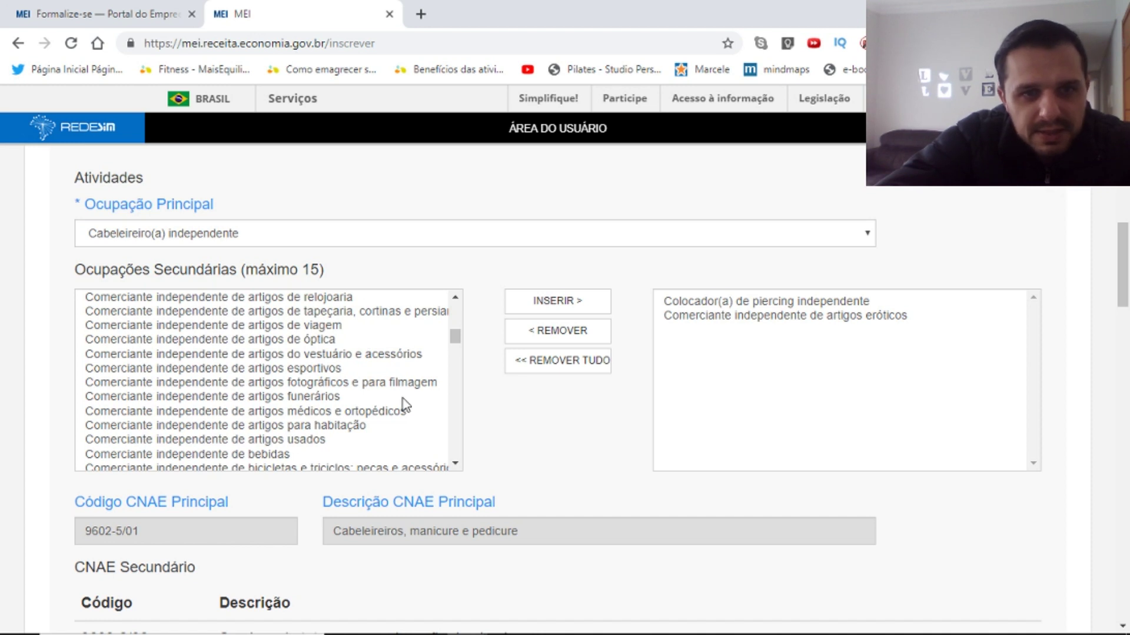
Remove artigos eróticos from the added secondary occupations.
left_click(302, 369)
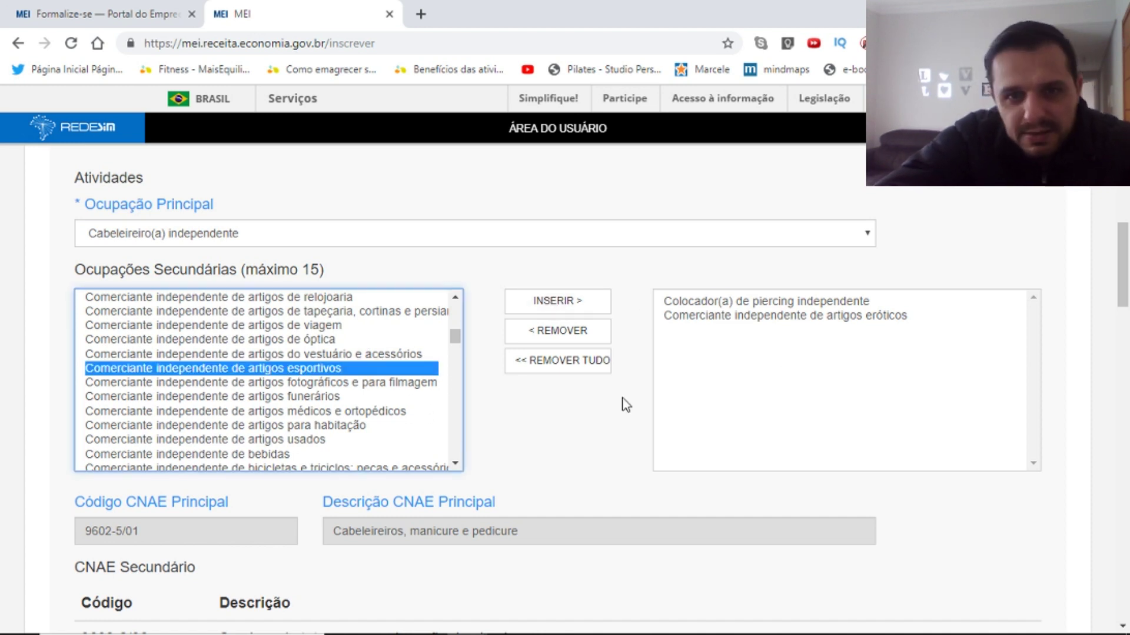
left_click(764, 318)
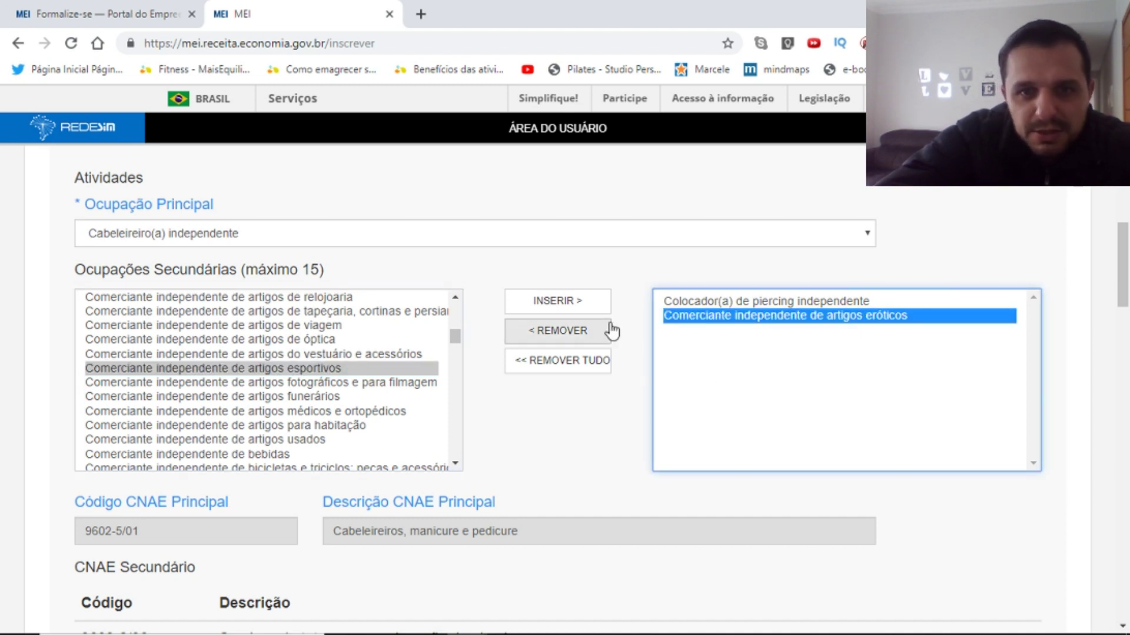
left_click(580, 335)
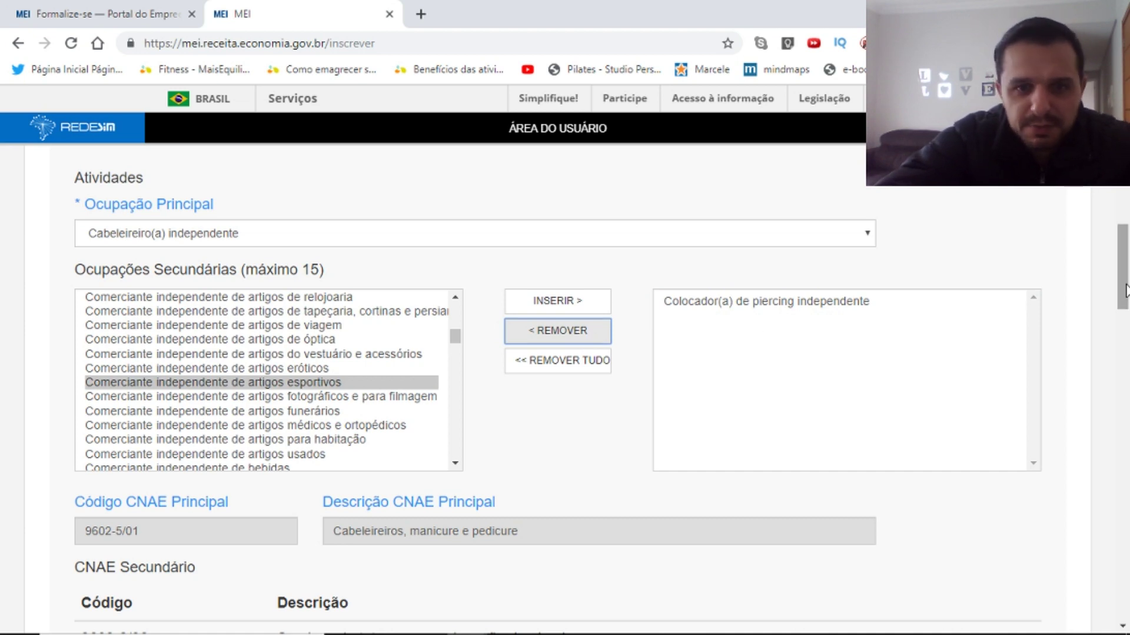
left_click_drag(1126, 292, 1126, 327)
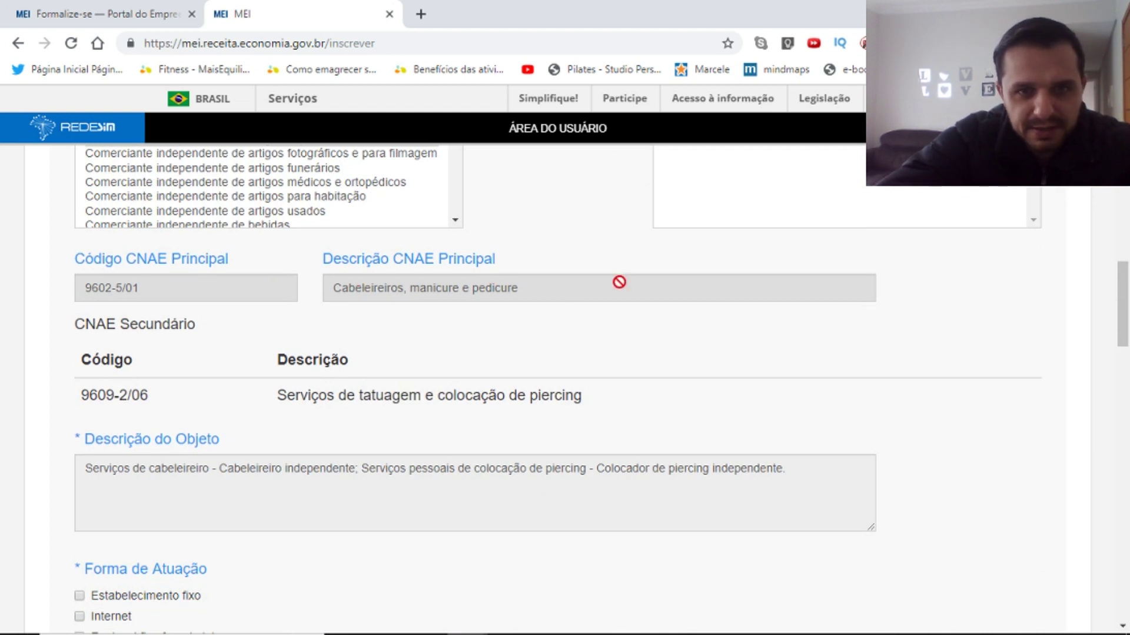
Leave only Estabelecimento fixo marked, with Televenda and Correio unchecked.
left_click_drag(1128, 287, 1127, 343)
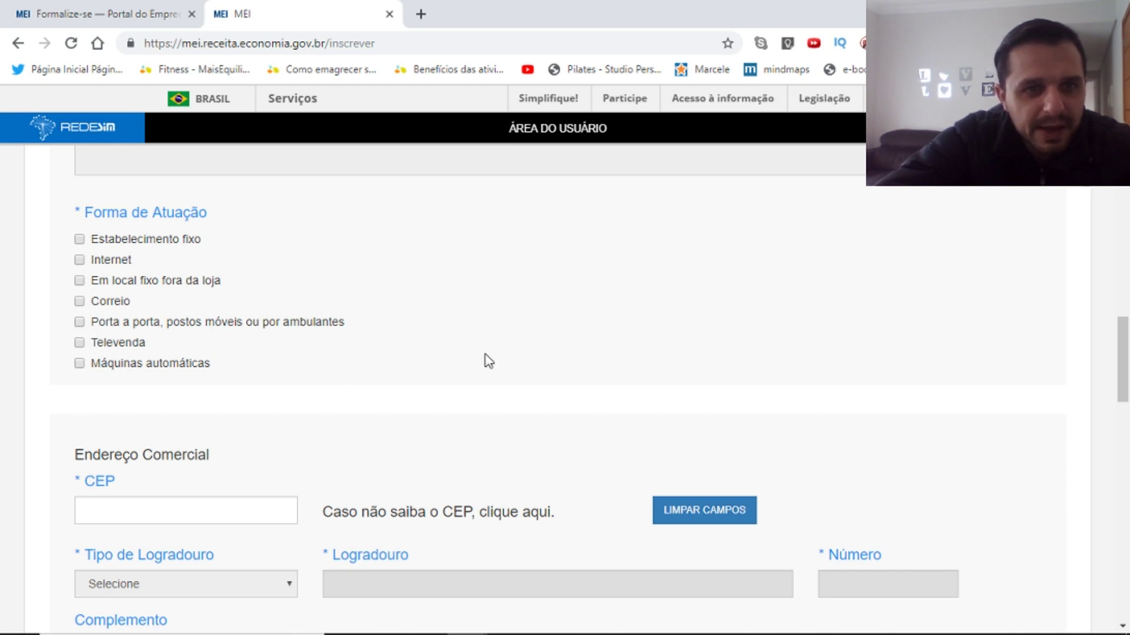
scroll(1127, 305, "up", 6)
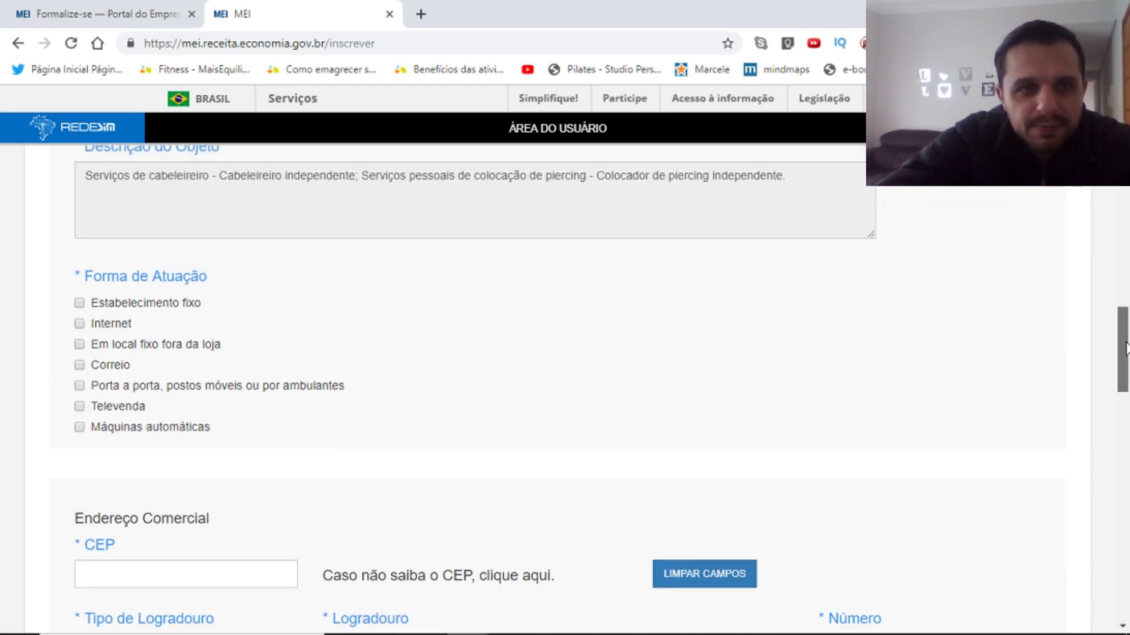
left_click_drag(1127, 300, 1128, 345)
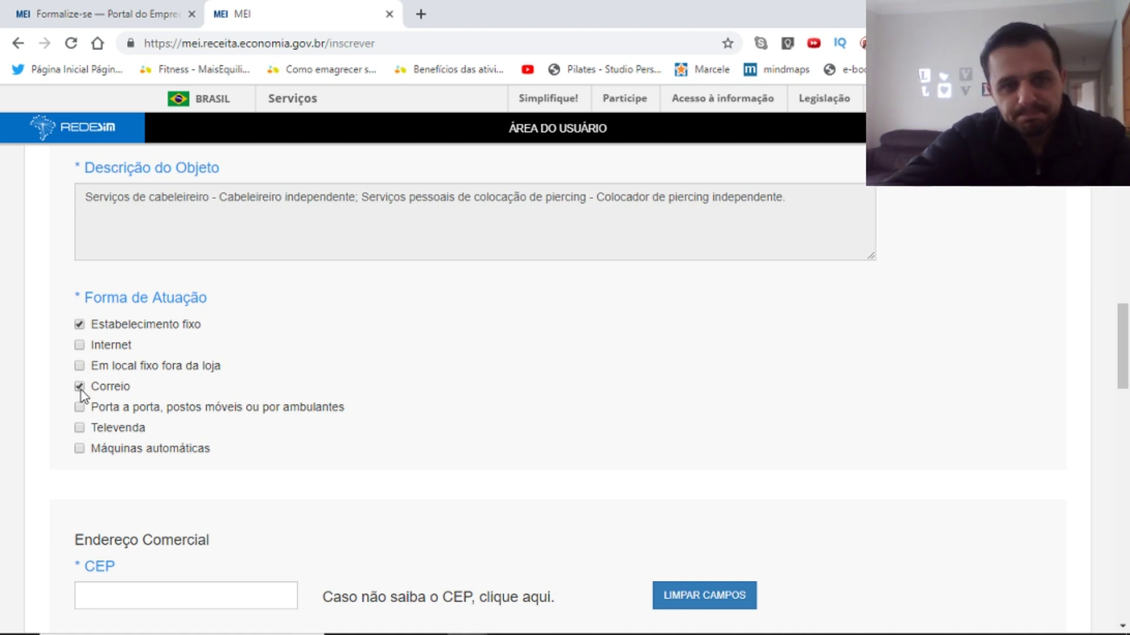
left_click(82, 431)
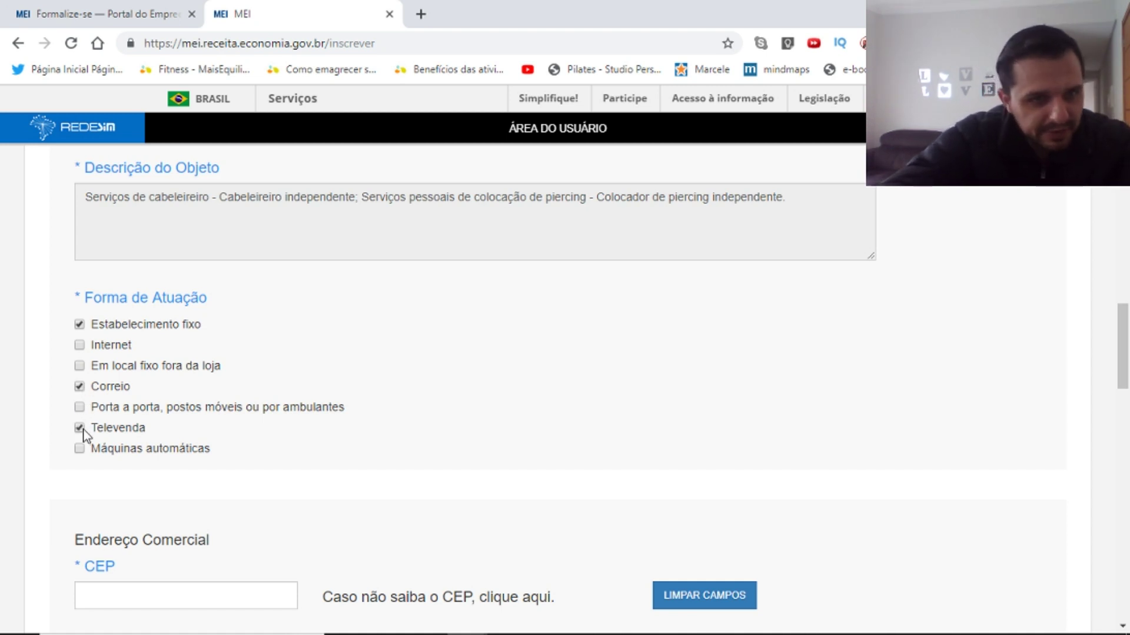
left_click(83, 431)
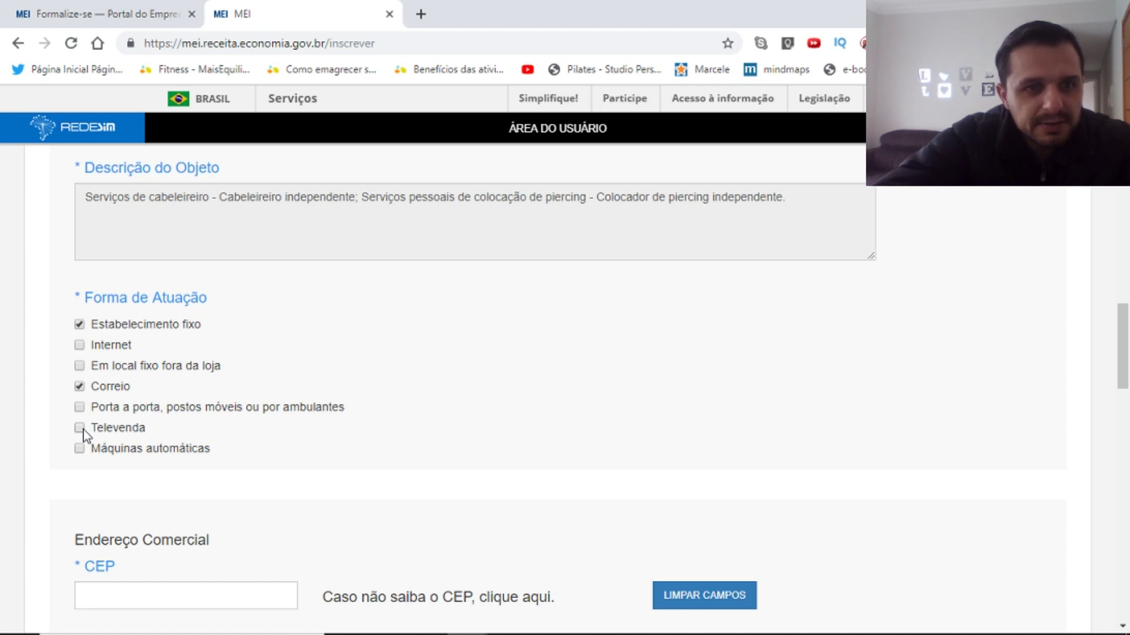
left_click(80, 388)
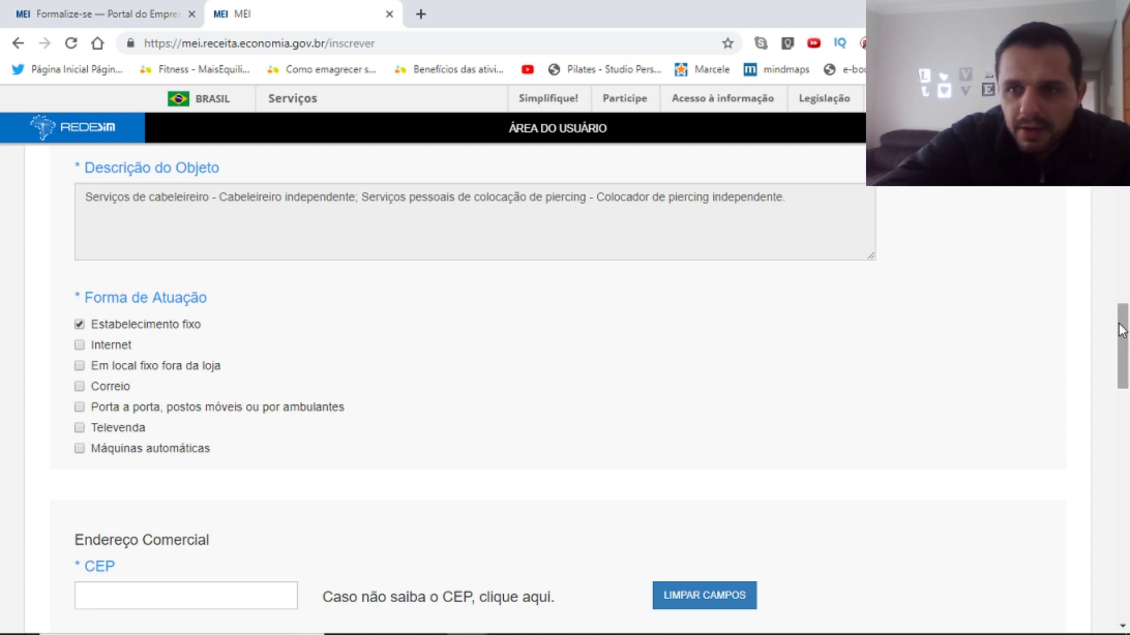
left_click_drag(1124, 331, 1125, 385)
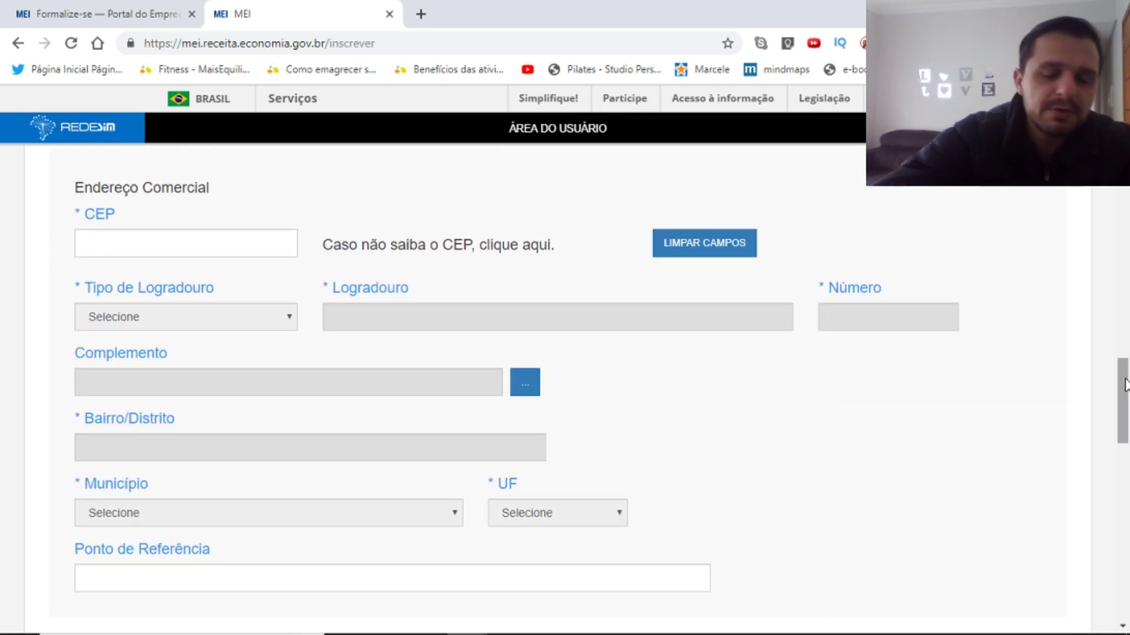
Enter commercial CEP 94180-470, then step through Número, Complemento and Ponto de Referência.
left_click(143, 246)
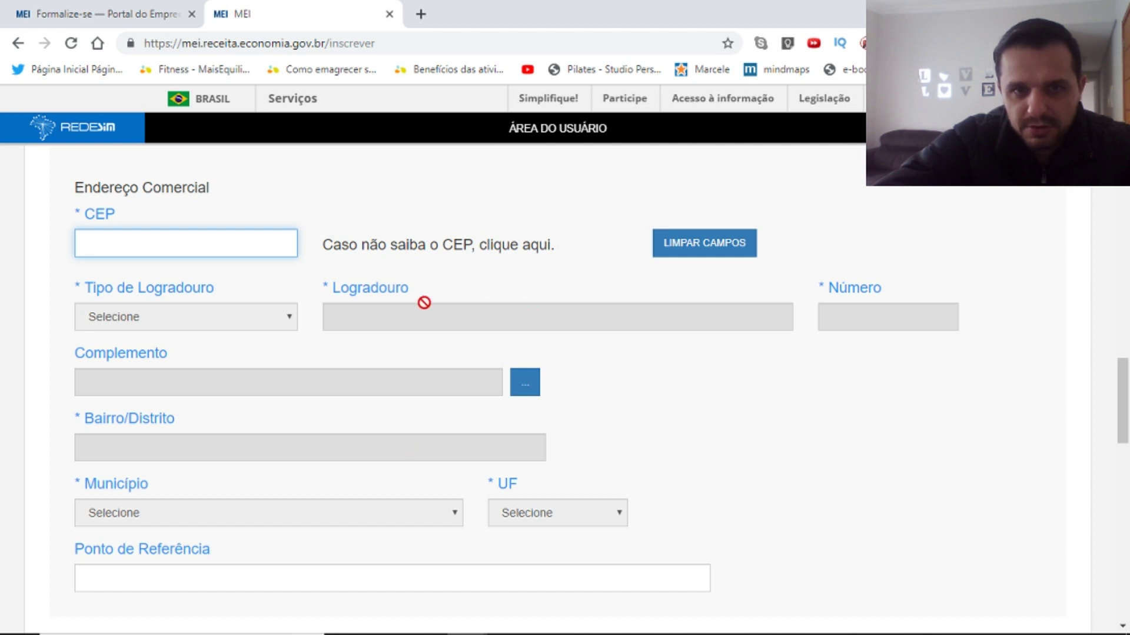
type("94180-470")
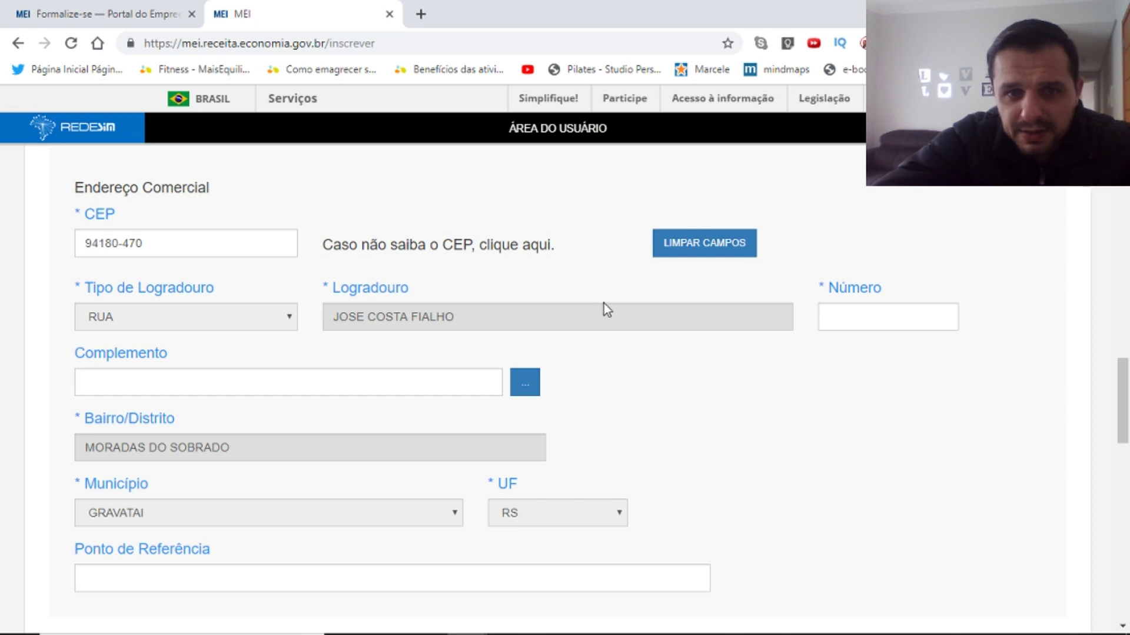
left_click(924, 318)
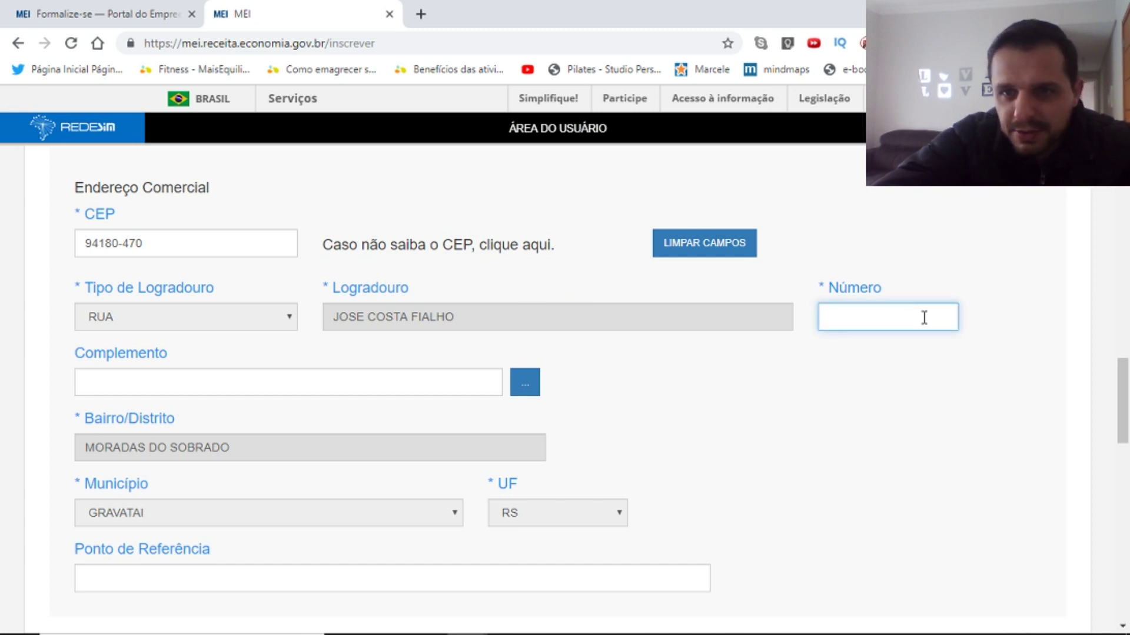
left_click(226, 385)
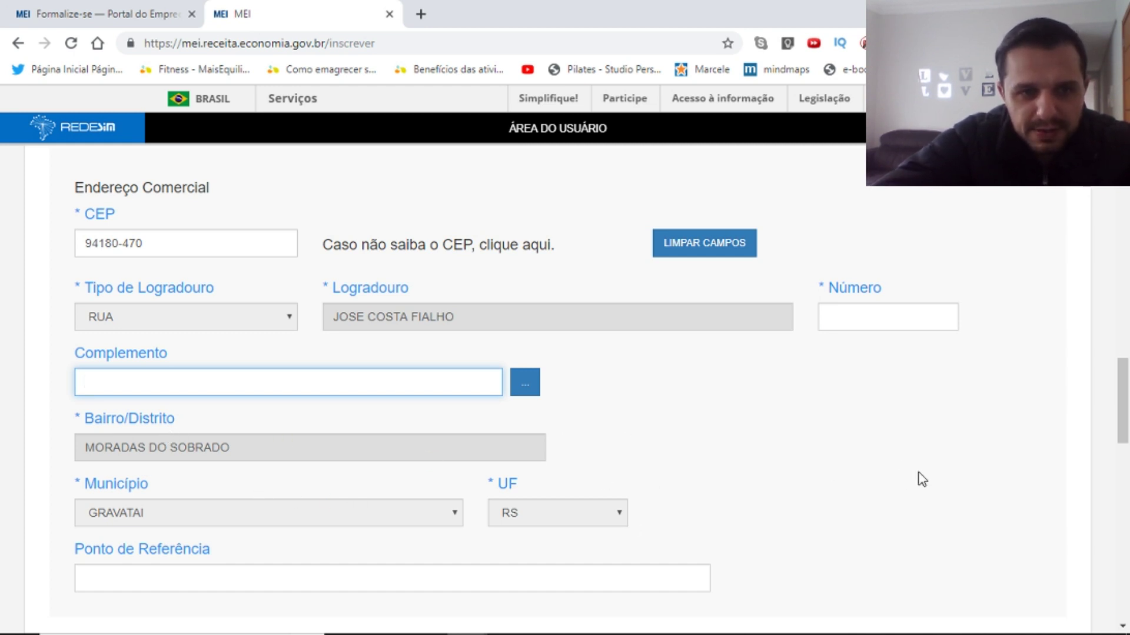
scroll(338, 488, "down", 1)
left_click(241, 488)
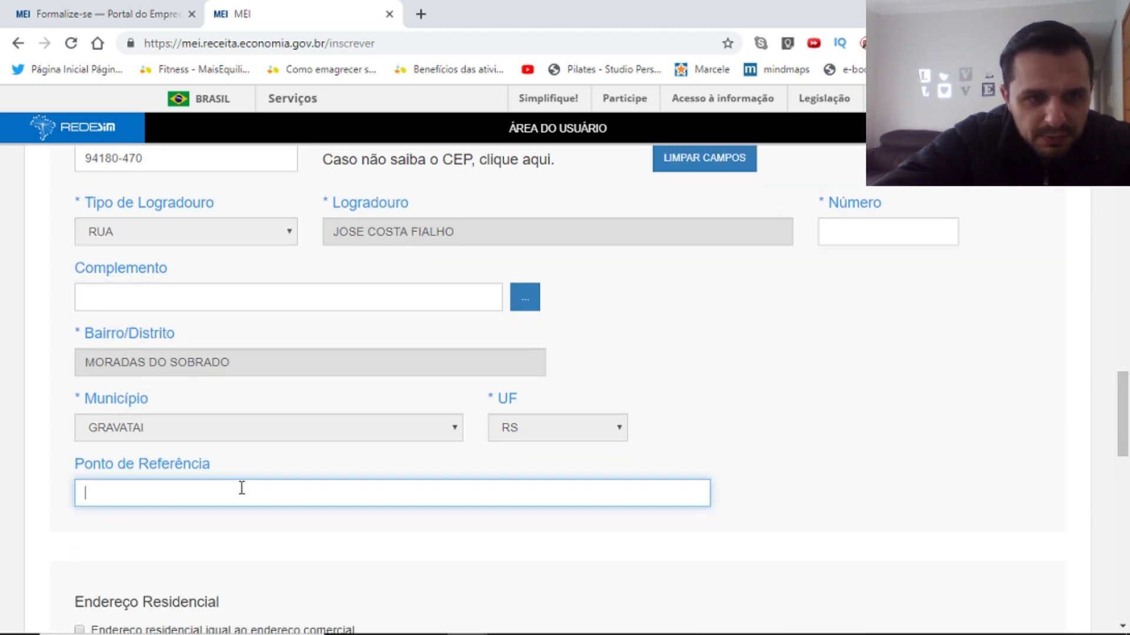
left_click_drag(1125, 402, 1128, 462)
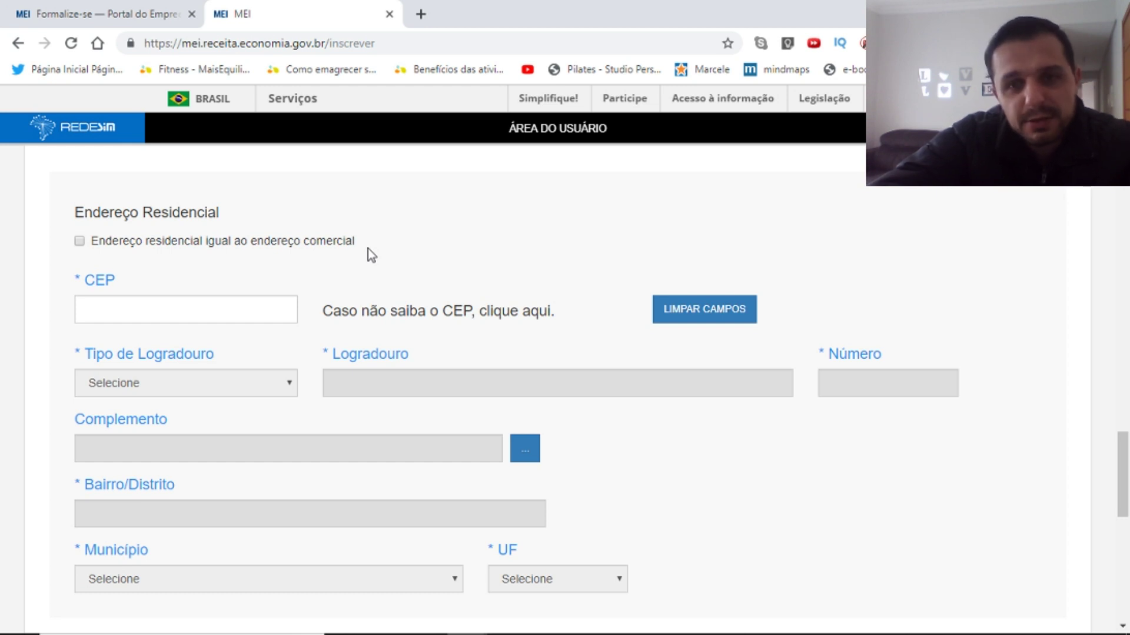
Check 'Endereço residencial igual ao endereço comercial' after briefly trying separate residential fields.
left_click(81, 246)
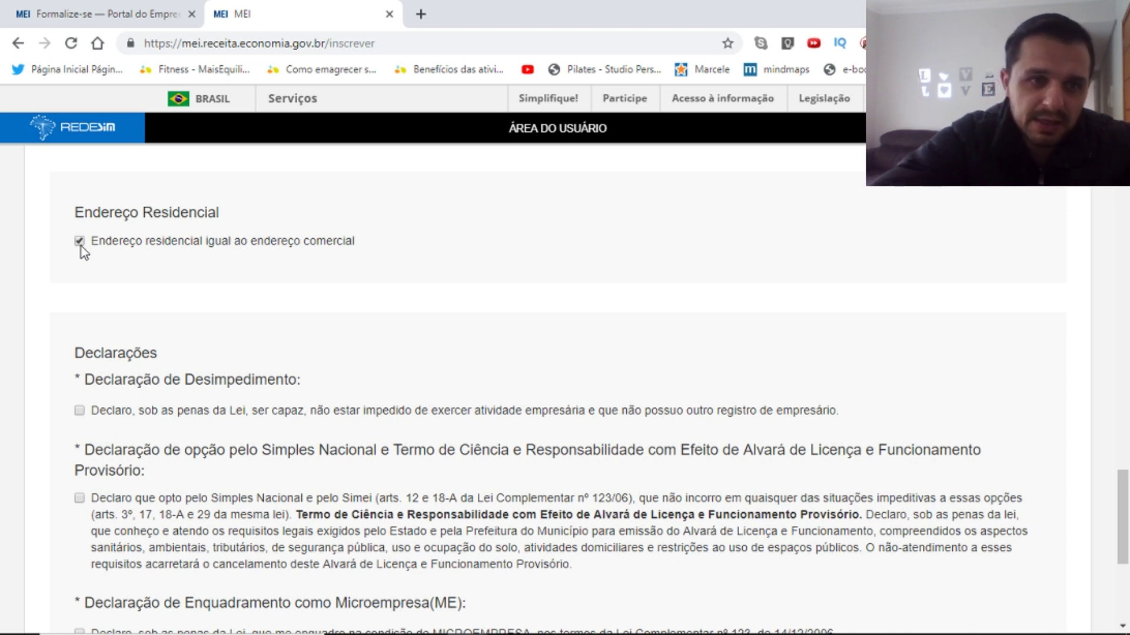
left_click(81, 246)
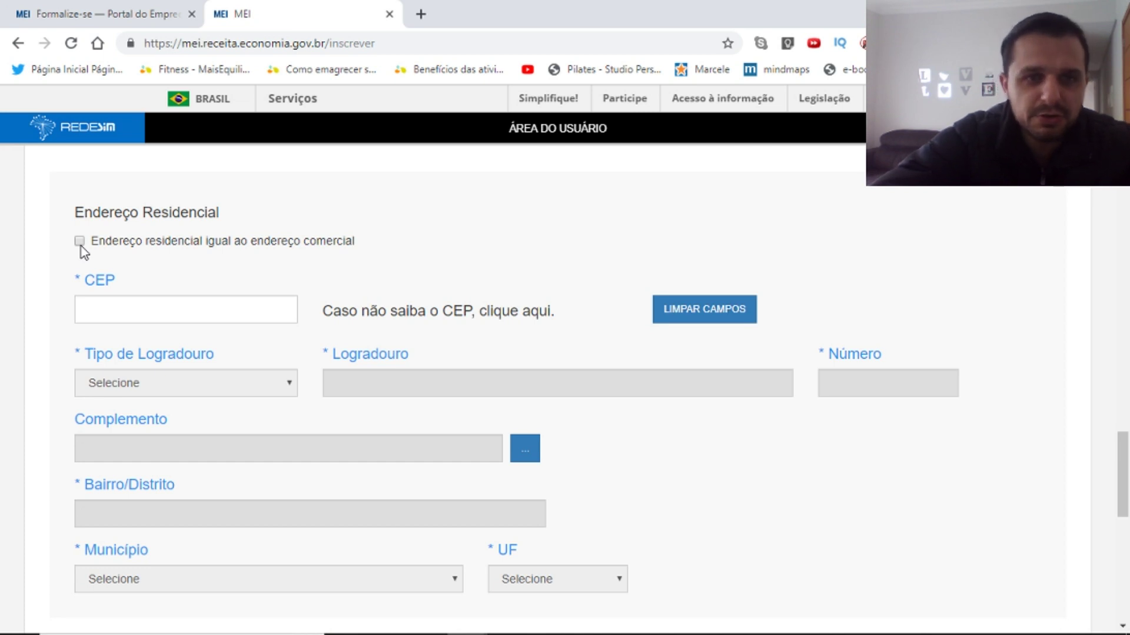
left_click(122, 303)
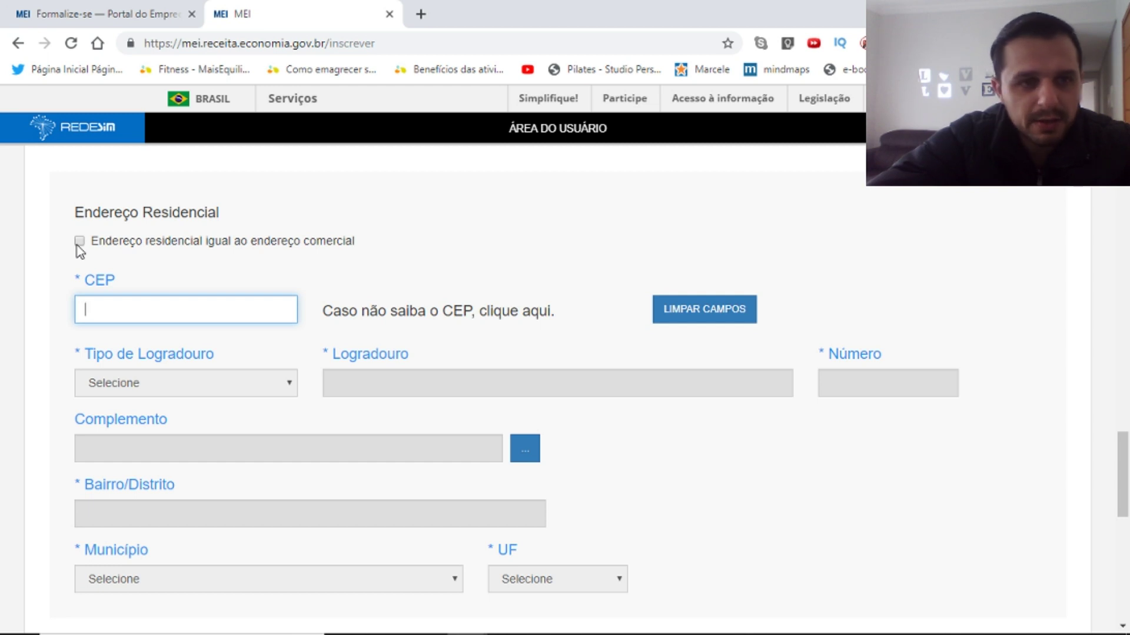
left_click(80, 251)
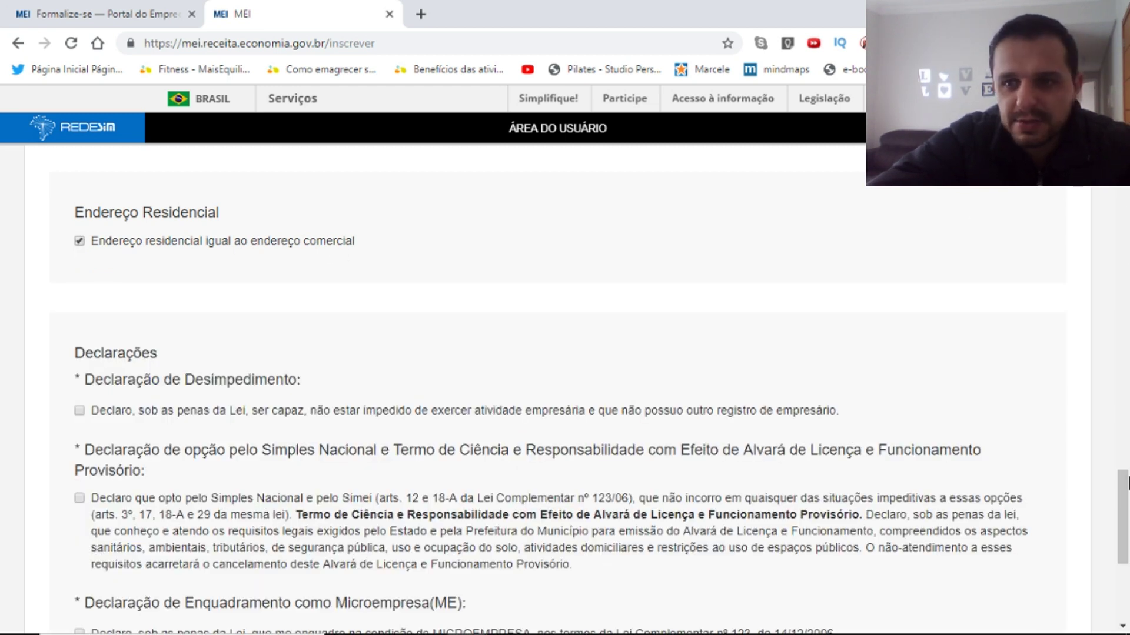
left_click_drag(1125, 499, 1125, 521)
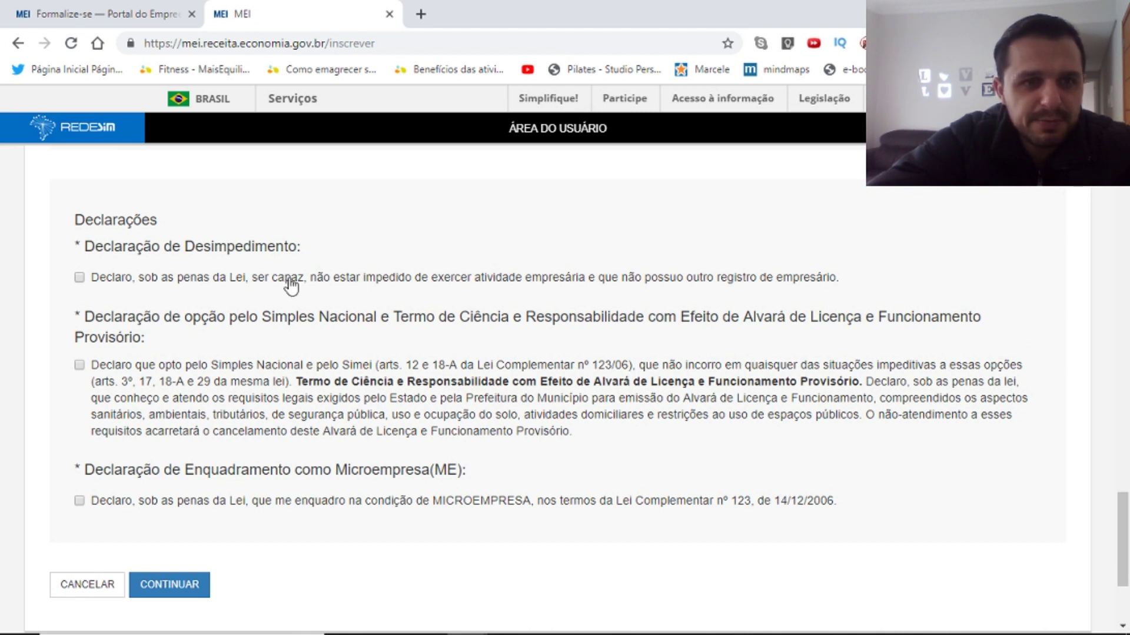
Check the Desimpedimento, Simples Nacional/Simei and Microempresa declarations.
left_click(79, 278)
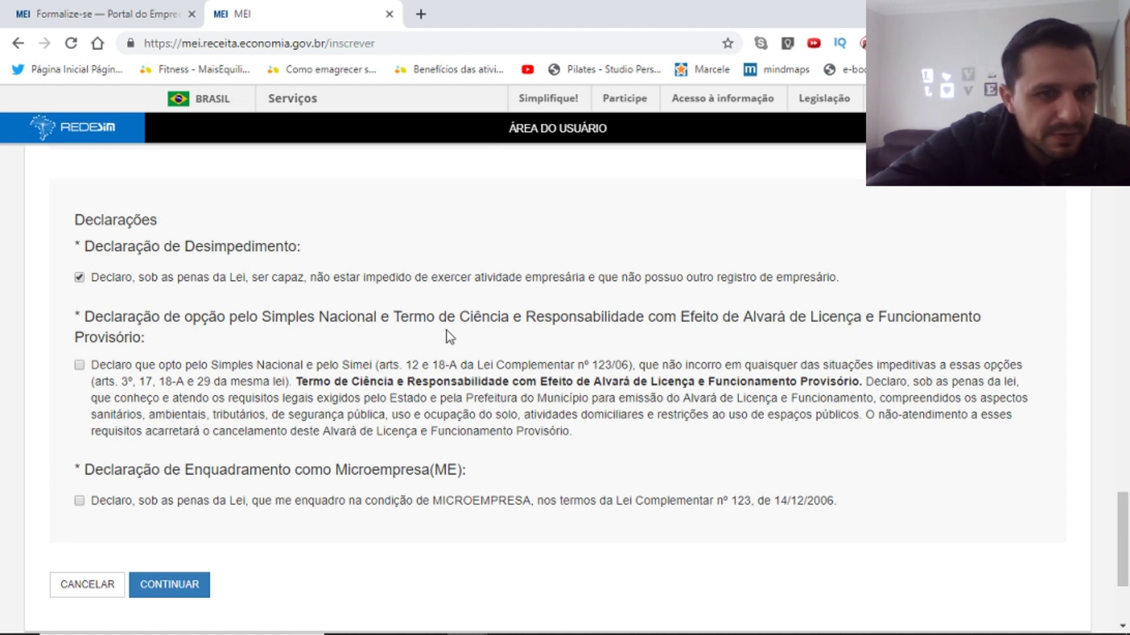
left_click(80, 365)
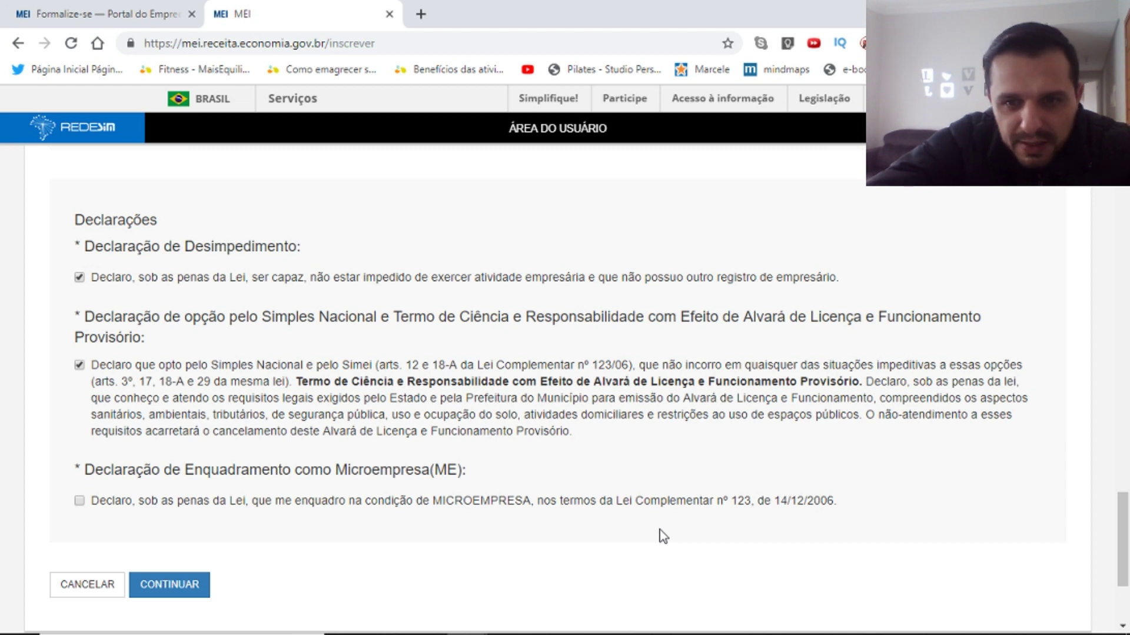
left_click(80, 503)
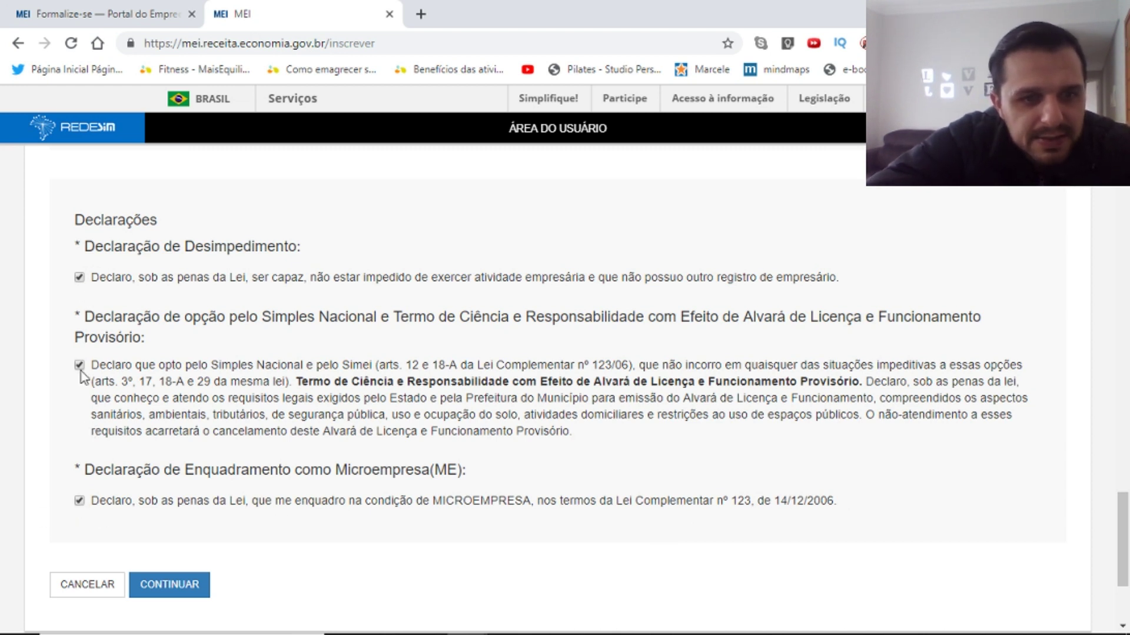
scroll(545, 510, "down", 2)
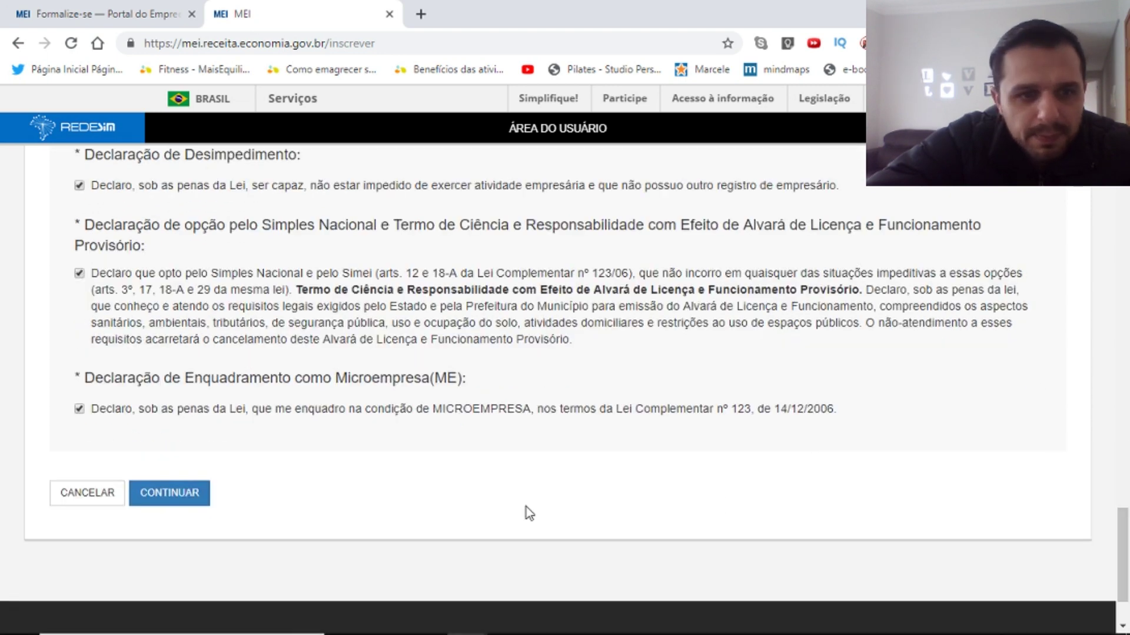